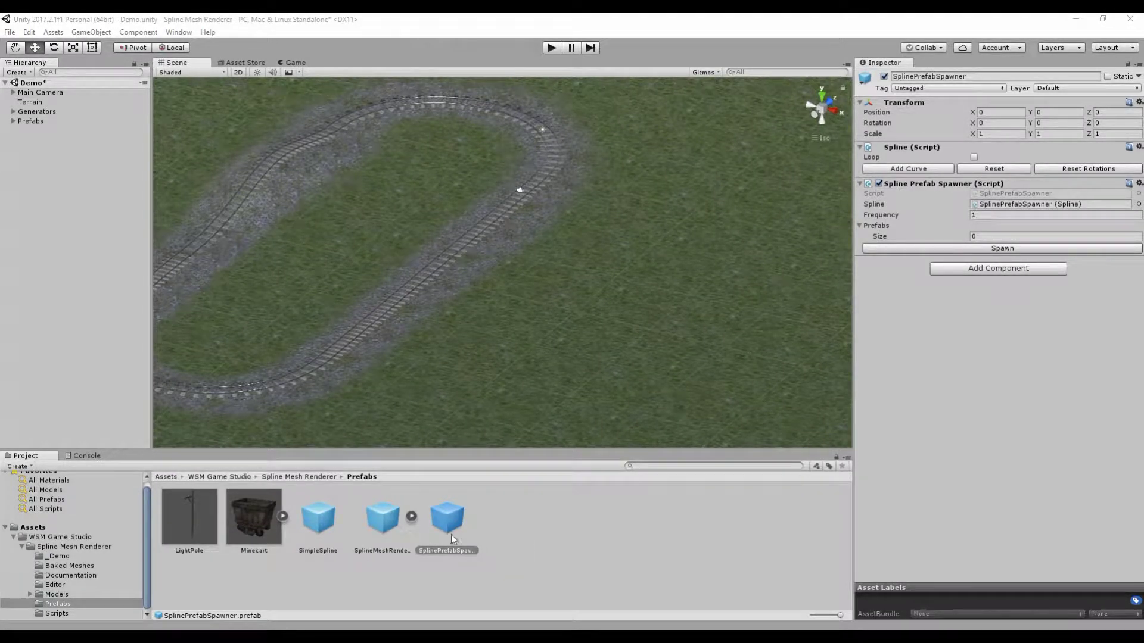
Add the SplinePrefabSpawner prefab to the scene and position it beside the track at X about 3.2 and Z -40.
{"action": "left_click_drag", "start_coordinate": [448, 521], "coordinate": [80, 237]}
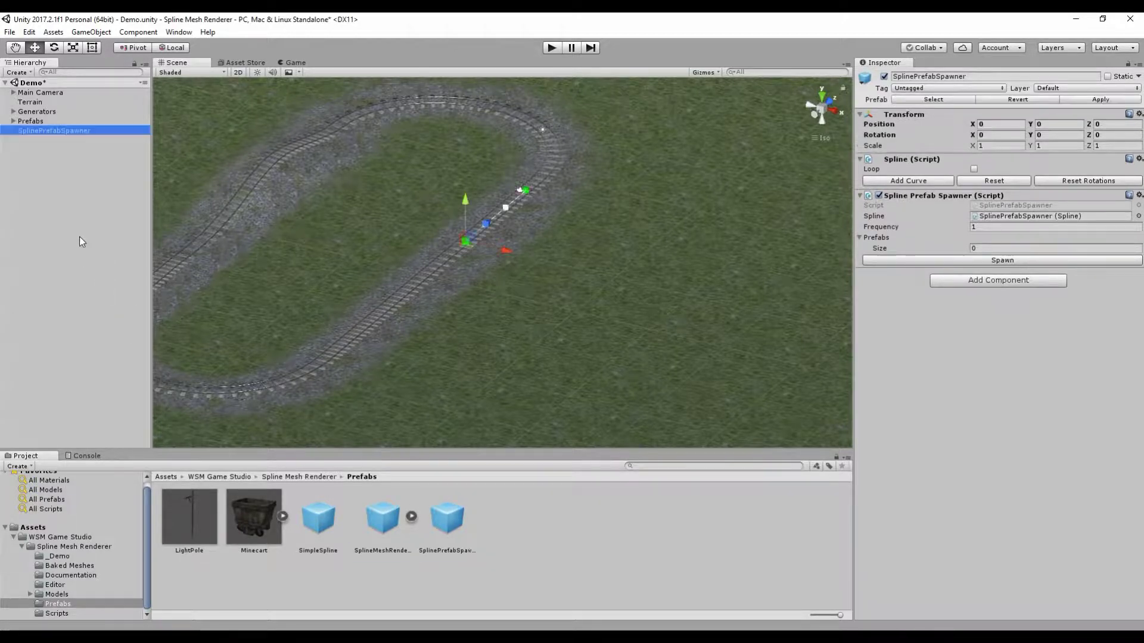
{"action": "left_click", "coordinate": [820, 97]}
{"action": "scroll", "coordinate": [526, 300], "scroll_direction": "down", "scroll_amount": 9}
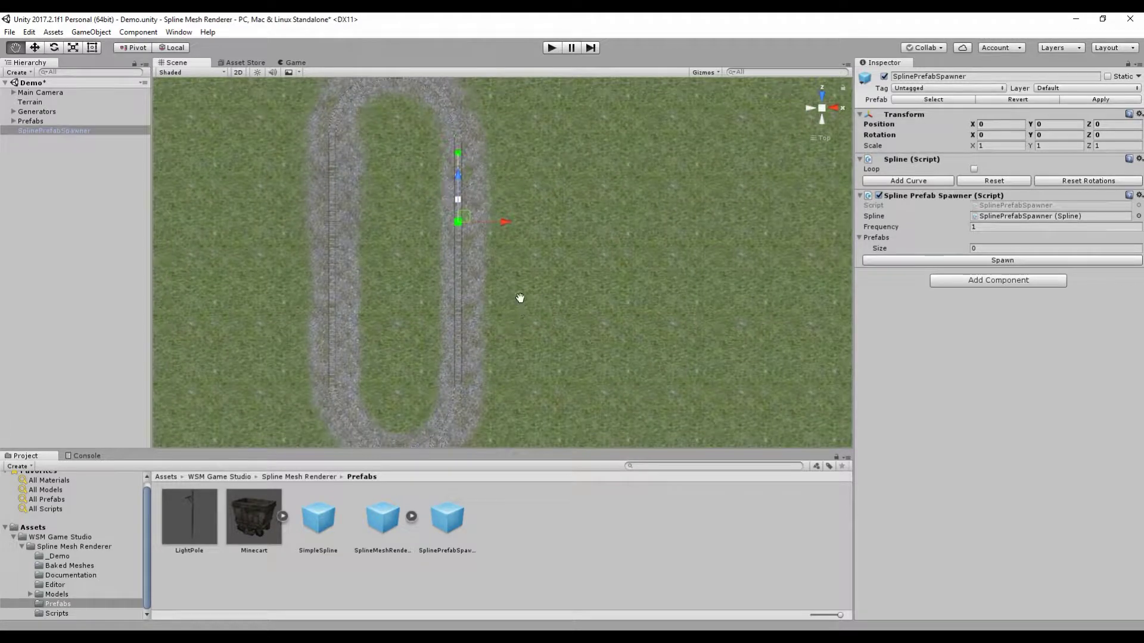
{"action": "middle_click_drag", "start_coordinate": [519, 293], "coordinate": [520, 288]}
{"action": "scroll", "coordinate": [488, 271], "scroll_direction": "down", "scroll_amount": 1}
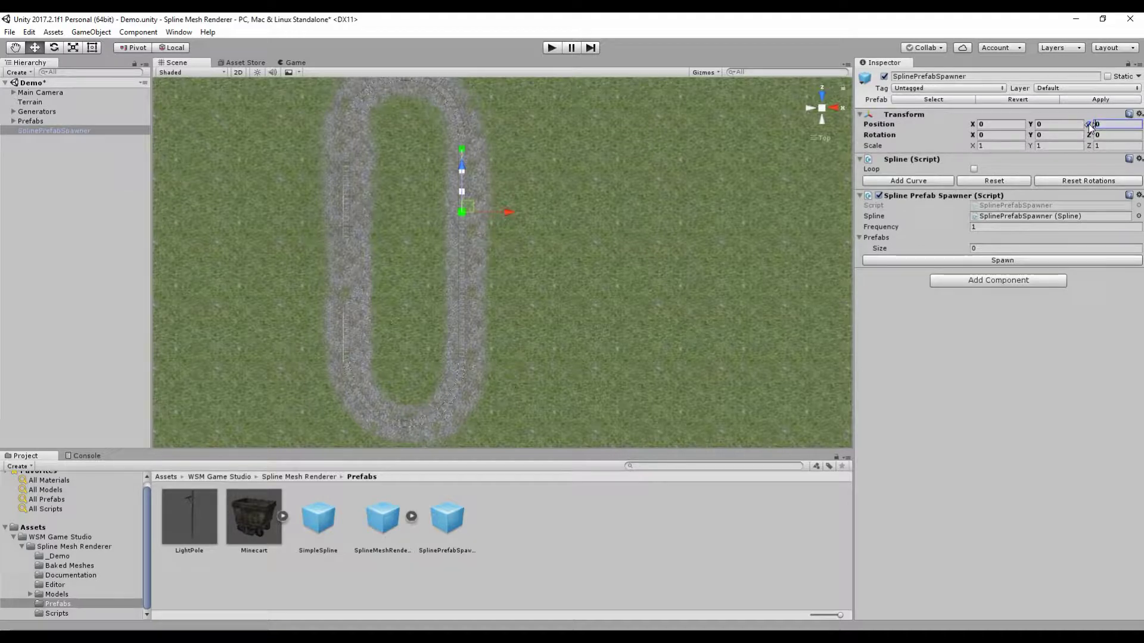
{"action": "type", "text": "-400"}
{"action": "key", "text": "BackSpace"}
{"action": "key", "text": "Return"}
{"action": "scroll", "coordinate": [489, 323], "scroll_direction": "up", "scroll_amount": 3}
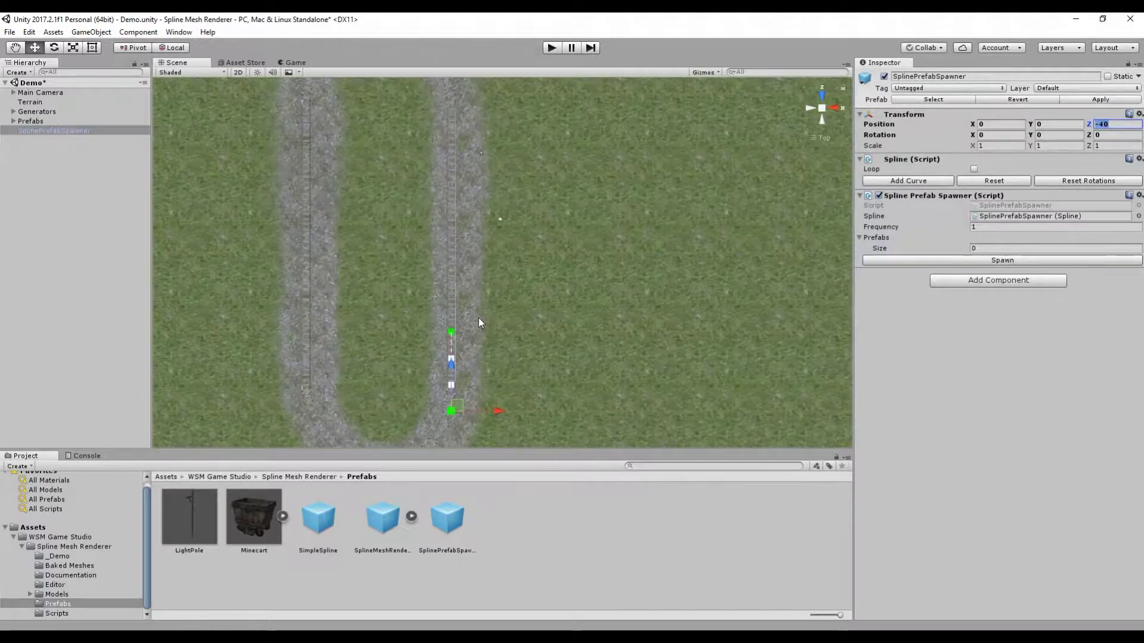
{"action": "left_click_drag", "start_coordinate": [508, 351], "coordinate": [524, 348]}
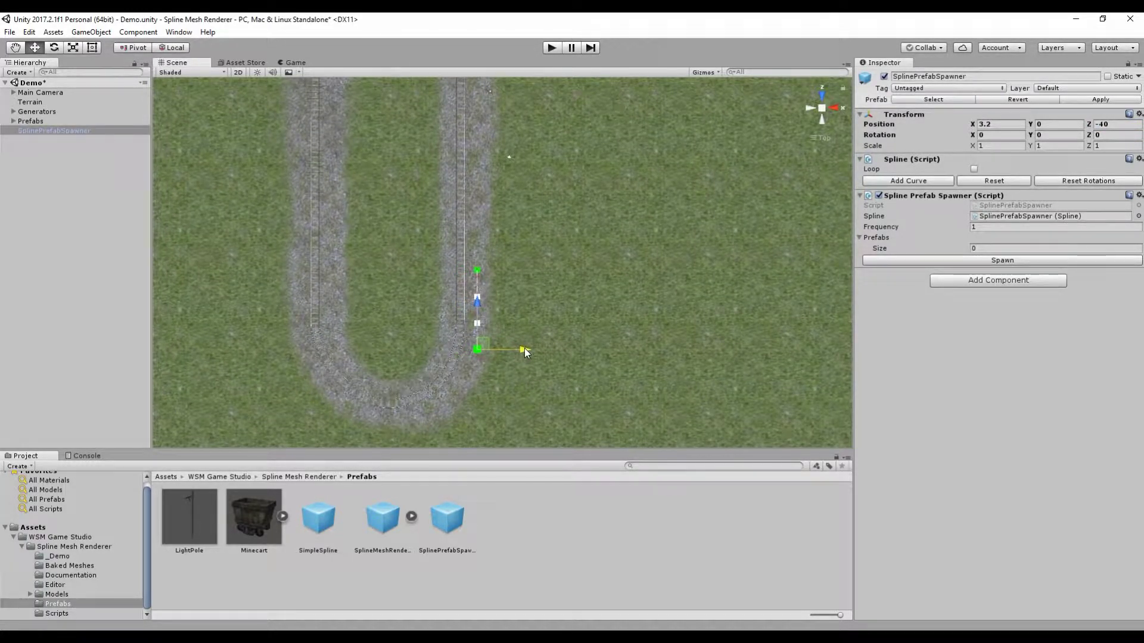
Assign the LightPole prefab to the spawner's Prefabs list and spawn it along the spline.
{"action": "scroll", "coordinate": [532, 352], "scroll_direction": "up", "scroll_amount": 3}
{"action": "right_click_drag", "start_coordinate": [539, 356], "coordinate": [635, 436]}
{"action": "left_click_drag", "start_coordinate": [635, 437], "coordinate": [616, 332], "text": "alt"}
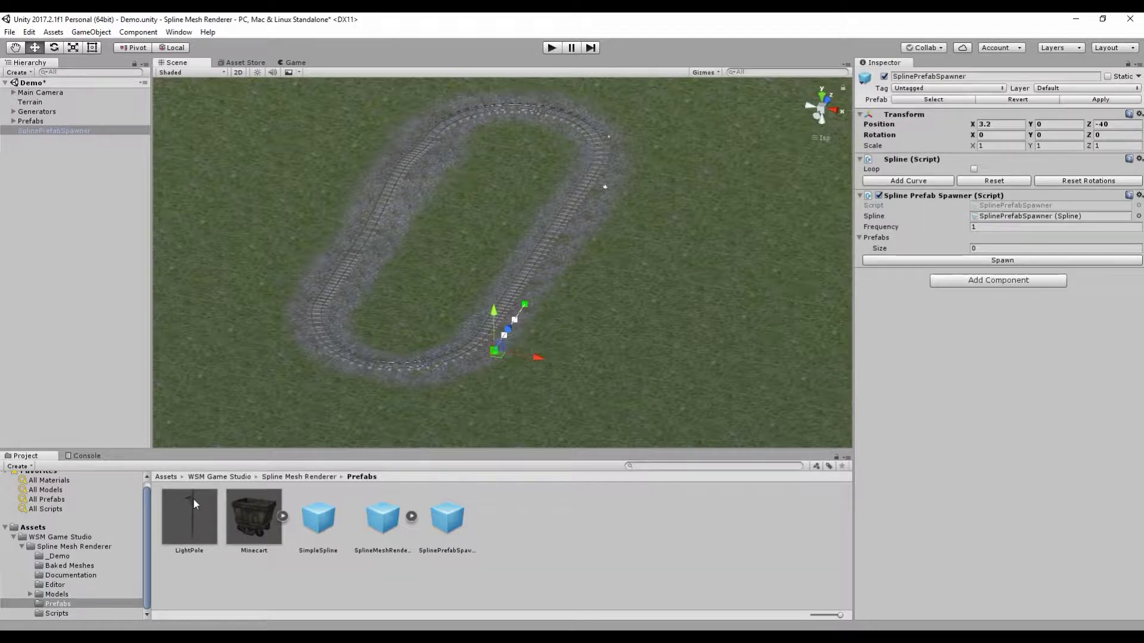
{"action": "left_click_drag", "start_coordinate": [191, 519], "coordinate": [881, 241]}
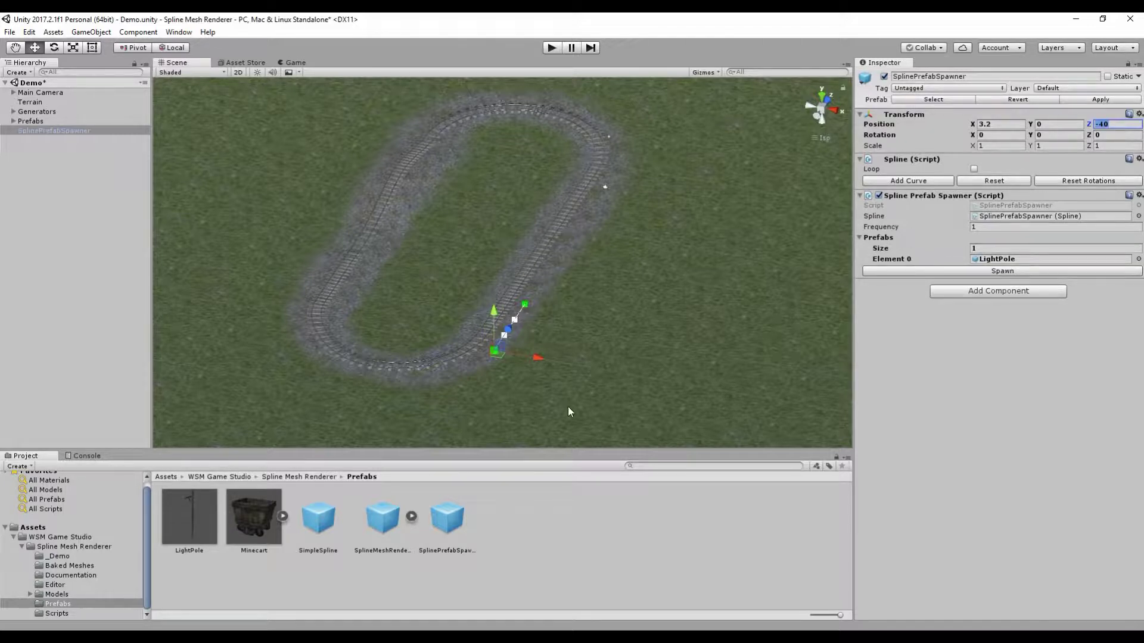
{"action": "left_click", "coordinate": [979, 271]}
{"action": "scroll", "coordinate": [568, 353], "scroll_direction": "up", "scroll_amount": 8}
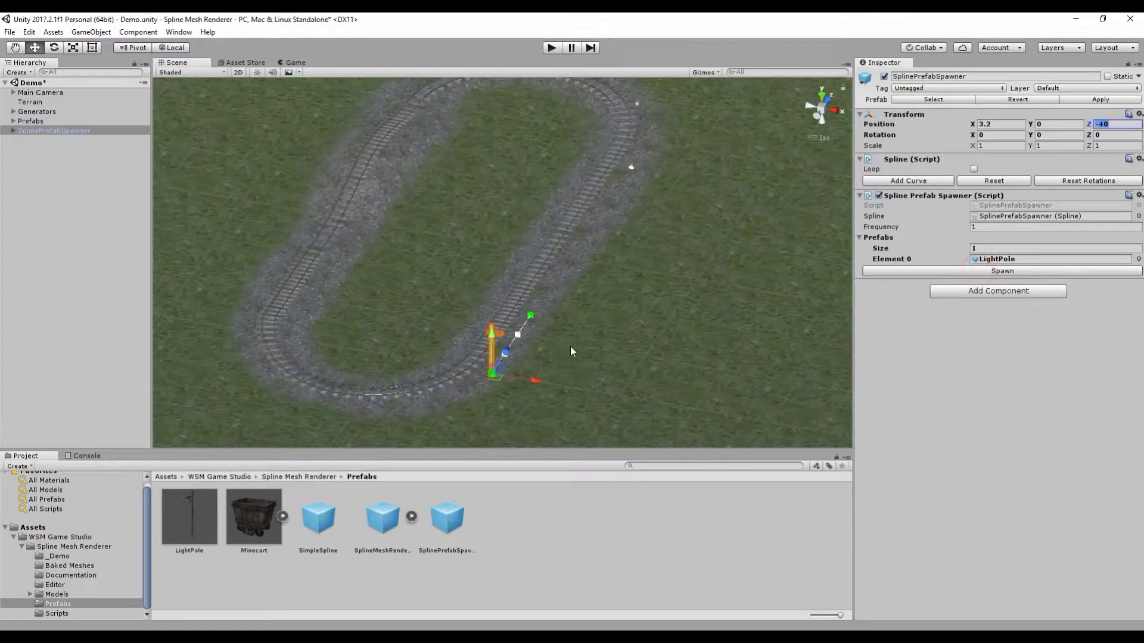
{"action": "left_click_drag", "start_coordinate": [568, 317], "coordinate": [476, 341], "text": "alt"}
{"action": "scroll", "coordinate": [476, 340], "scroll_direction": "down", "scroll_amount": 5}
{"action": "middle_click_drag", "start_coordinate": [579, 306], "coordinate": [554, 352]}
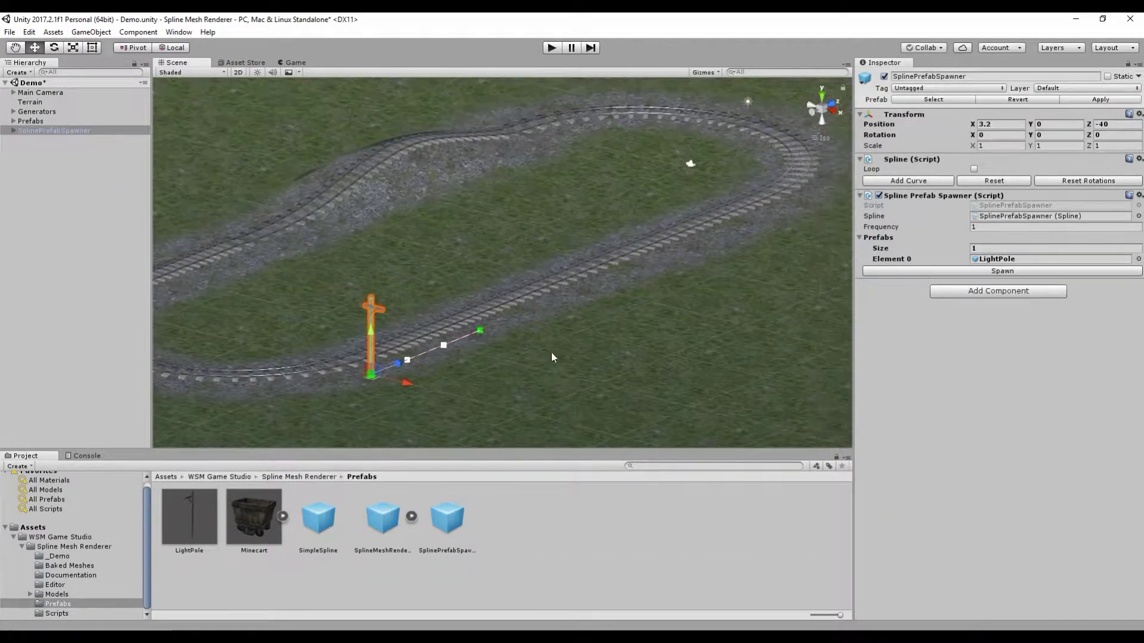
{"action": "mouse_move", "coordinate": [590, 353]}
{"action": "left_mouse_down", "text": "alt"}
{"action": "mouse_move", "coordinate": [528, 339]}
{"action": "mouse_move", "coordinate": [620, 362]}
{"action": "mouse_move", "coordinate": [602, 359]}
{"action": "left_mouse_up", "text": "alt"}
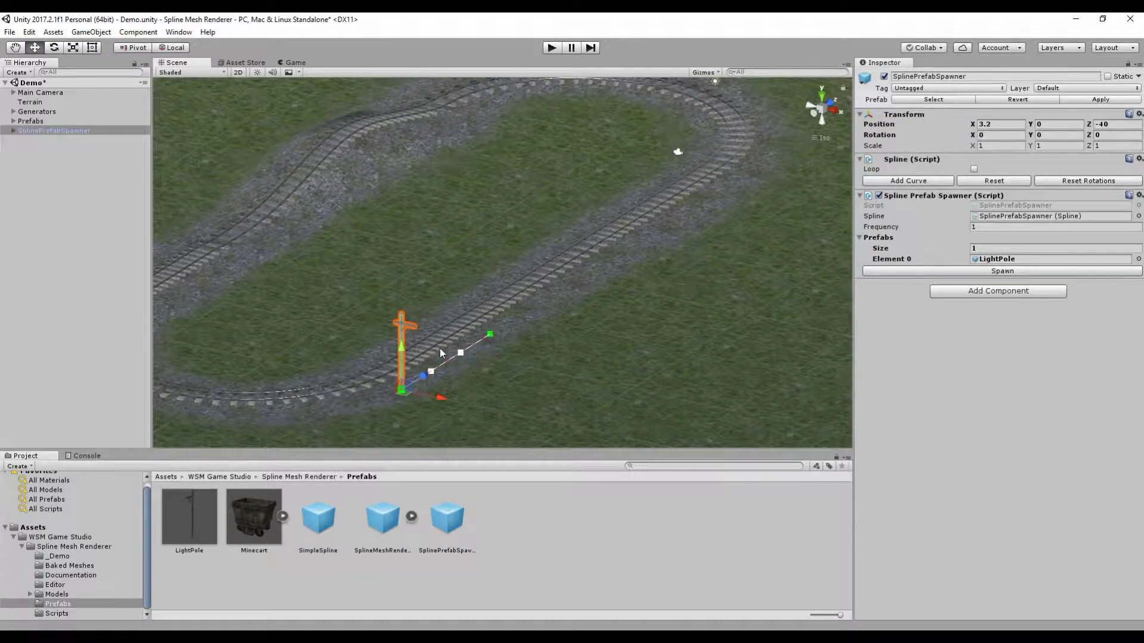
Add four curves to the spawner's spline so it extends along the straight section of track.
{"action": "scroll", "coordinate": [441, 348], "scroll_direction": "down", "scroll_amount": 7}
{"action": "middle_click_drag", "start_coordinate": [534, 335], "coordinate": [545, 364]}
{"action": "left_click", "coordinate": [821, 98]}
{"action": "middle_click_drag", "start_coordinate": [580, 228], "coordinate": [584, 207]}
{"action": "scroll", "coordinate": [584, 208], "scroll_direction": "down", "scroll_amount": 4}
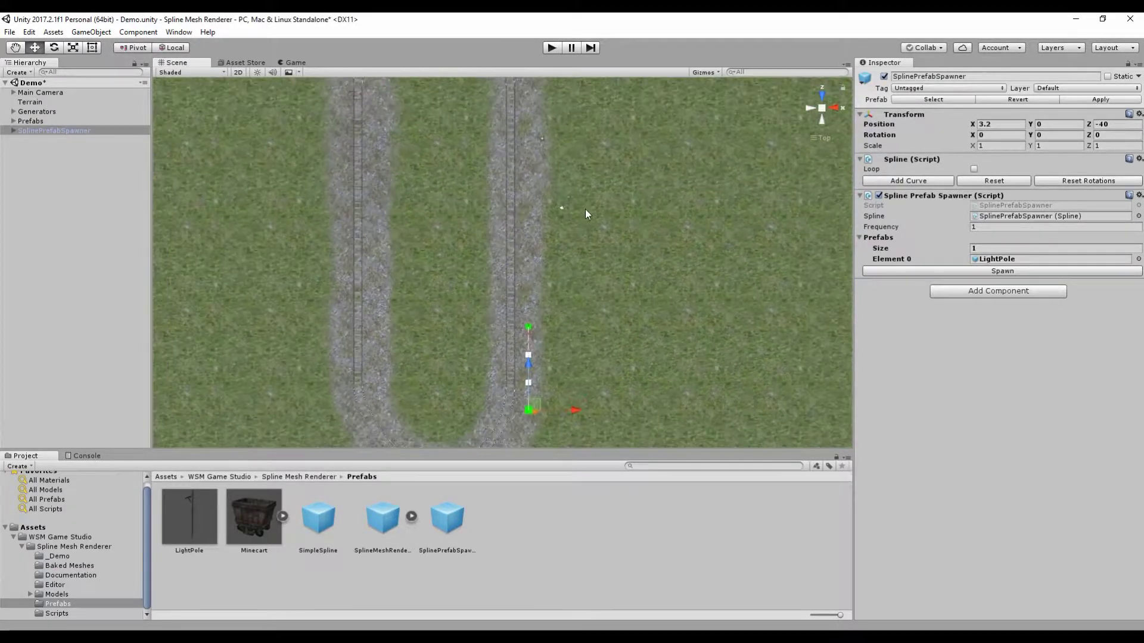
{"action": "left_click", "coordinate": [896, 182]}
{"action": "left_click", "coordinate": [896, 181]}
{"action": "left_click", "coordinate": [897, 182]}
{"action": "scroll", "coordinate": [572, 136], "scroll_direction": "down", "scroll_amount": 1}
{"action": "middle_click_drag", "start_coordinate": [572, 136], "coordinate": [565, 209]}
{"action": "left_click", "coordinate": [924, 181]}
{"action": "scroll", "coordinate": [607, 171], "scroll_direction": "down", "scroll_amount": 1}
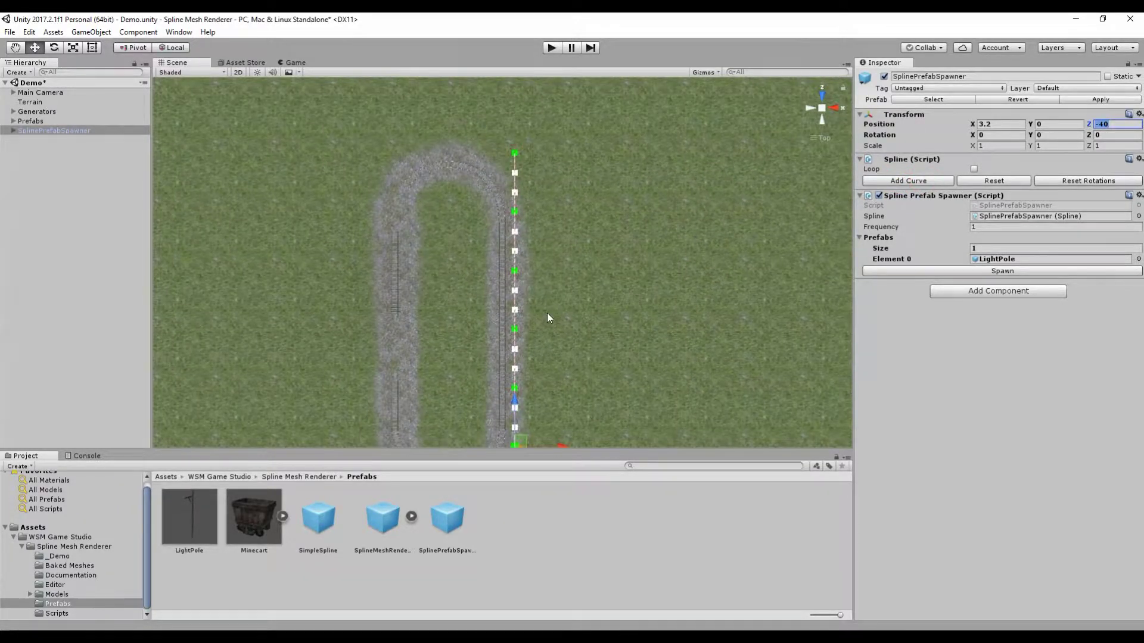
Move the spline's last point inward over the track bend, to X about -9.75.
{"action": "middle_click_drag", "start_coordinate": [539, 351], "coordinate": [552, 240]}
{"action": "scroll", "coordinate": [553, 238], "scroll_direction": "up", "scroll_amount": 1}
{"action": "middle_click_drag", "start_coordinate": [570, 170], "coordinate": [558, 263]}
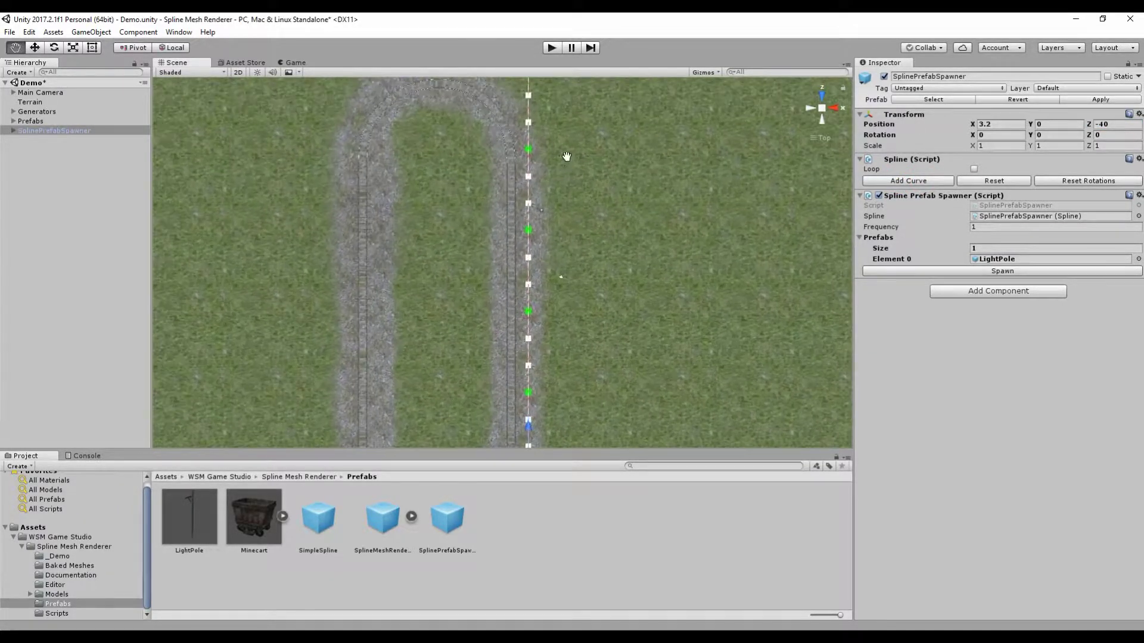
{"action": "middle_click_drag", "start_coordinate": [563, 161], "coordinate": [559, 254]}
{"action": "left_click", "coordinate": [524, 222]}
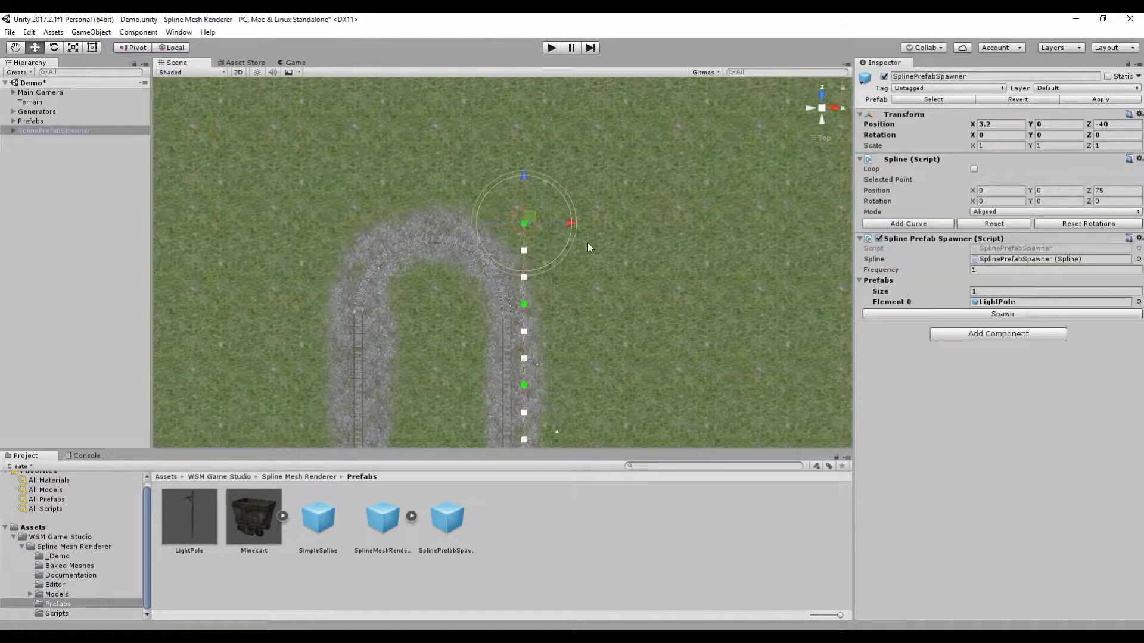
{"action": "scroll", "coordinate": [587, 242], "scroll_direction": "up", "scroll_amount": 2}
{"action": "left_click_drag", "start_coordinate": [601, 278], "coordinate": [533, 280]}
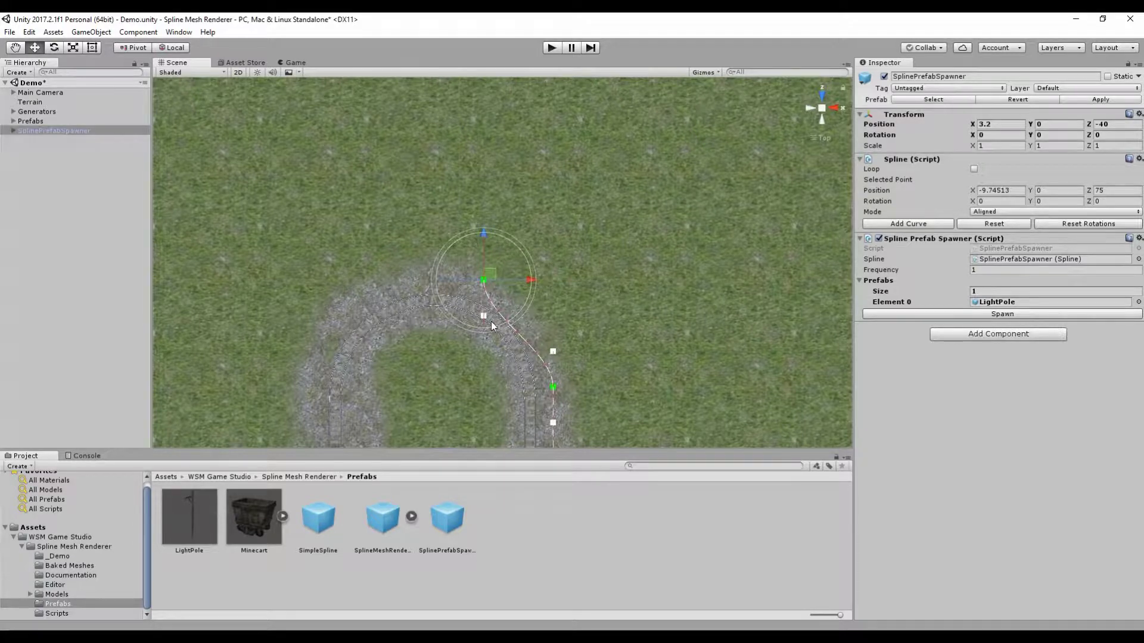
Shape the spline's end around the track bend by moving the last point's handle to X about -5.54, Z about 73.43.
{"action": "scroll", "coordinate": [489, 317], "scroll_direction": "up", "scroll_amount": 2}
{"action": "scroll", "coordinate": [496, 342], "scroll_direction": "up", "scroll_amount": 1}
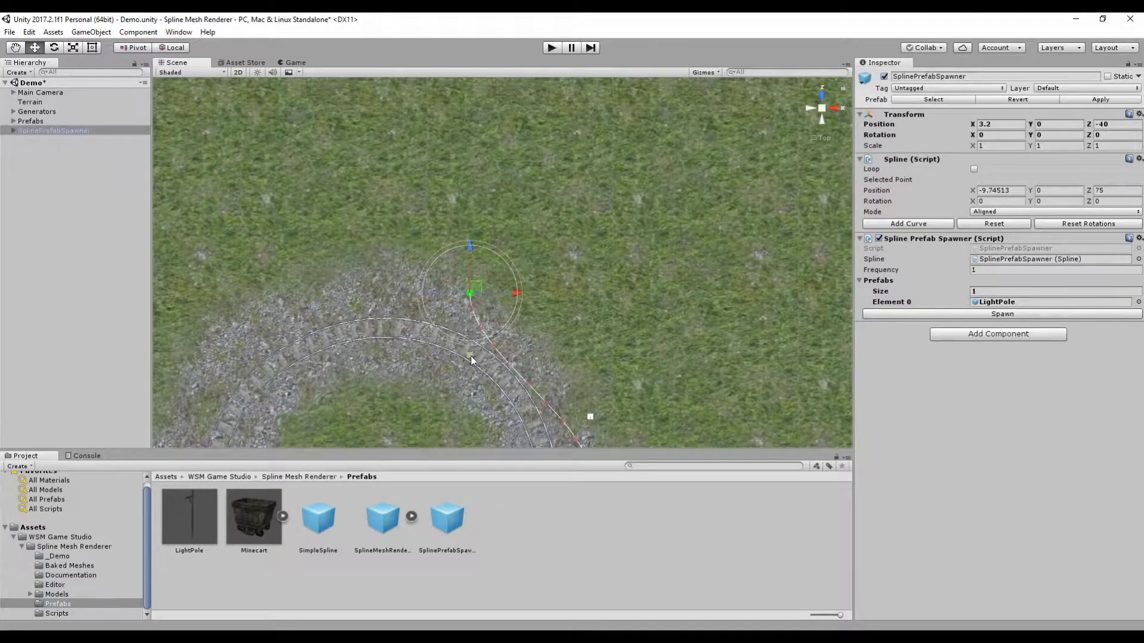
{"action": "left_click", "coordinate": [470, 355]}
{"action": "left_click_drag", "start_coordinate": [516, 355], "coordinate": [568, 355]}
{"action": "left_click_drag", "start_coordinate": [526, 310], "coordinate": [529, 264]}
{"action": "scroll", "coordinate": [595, 367], "scroll_direction": "down", "scroll_amount": 2}
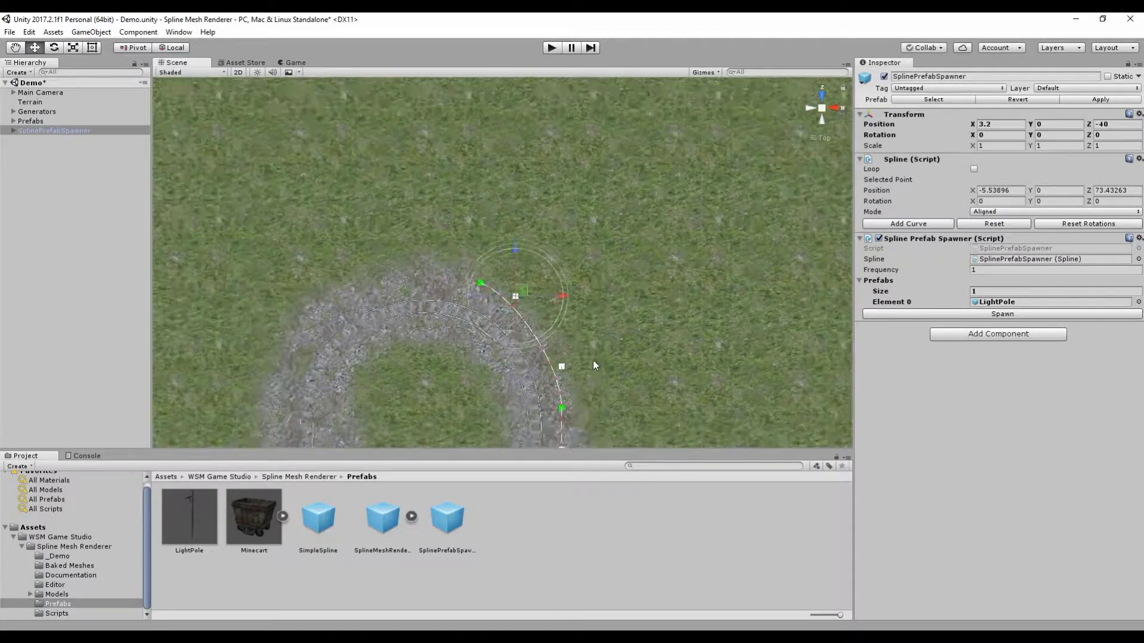
Set the prefab spawner's Frequency to 6 and spawn the light poles along the spline.
{"action": "middle_click_drag", "start_coordinate": [597, 368], "coordinate": [580, 244]}
{"action": "scroll", "coordinate": [580, 330], "scroll_direction": "down", "scroll_amount": 8}
{"action": "middle_click_drag", "start_coordinate": [580, 352], "coordinate": [567, 272]}
{"action": "left_click_drag", "start_coordinate": [633, 374], "coordinate": [498, 209], "text": "alt"}
{"action": "scroll", "coordinate": [517, 314], "scroll_direction": "up", "scroll_amount": 8}
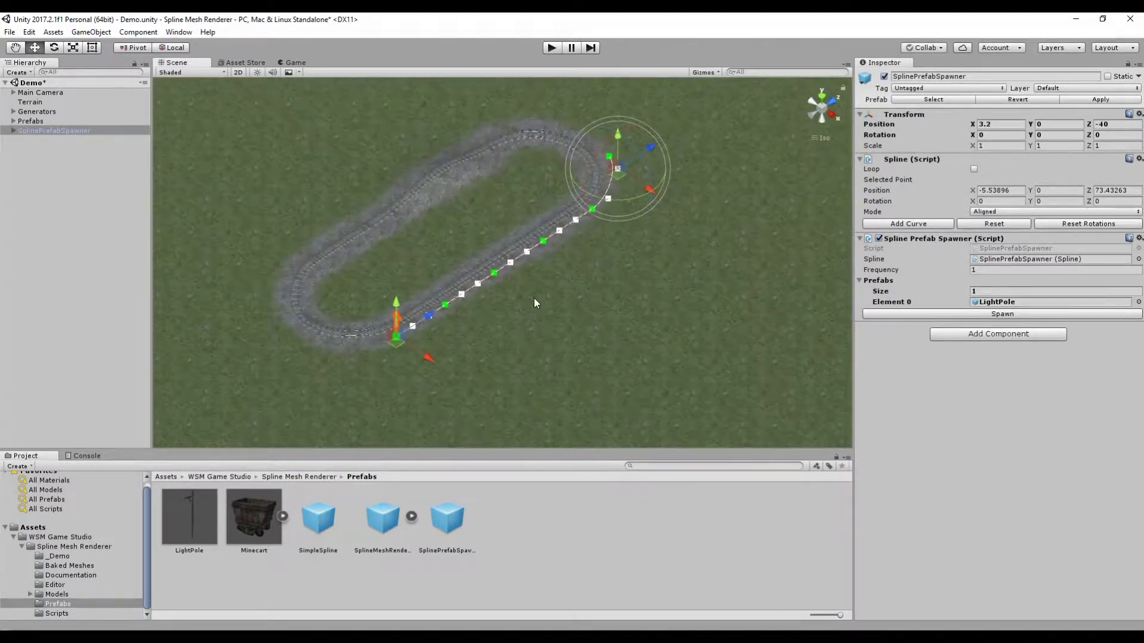
{"action": "middle_click_drag", "start_coordinate": [537, 303], "coordinate": [549, 337]}
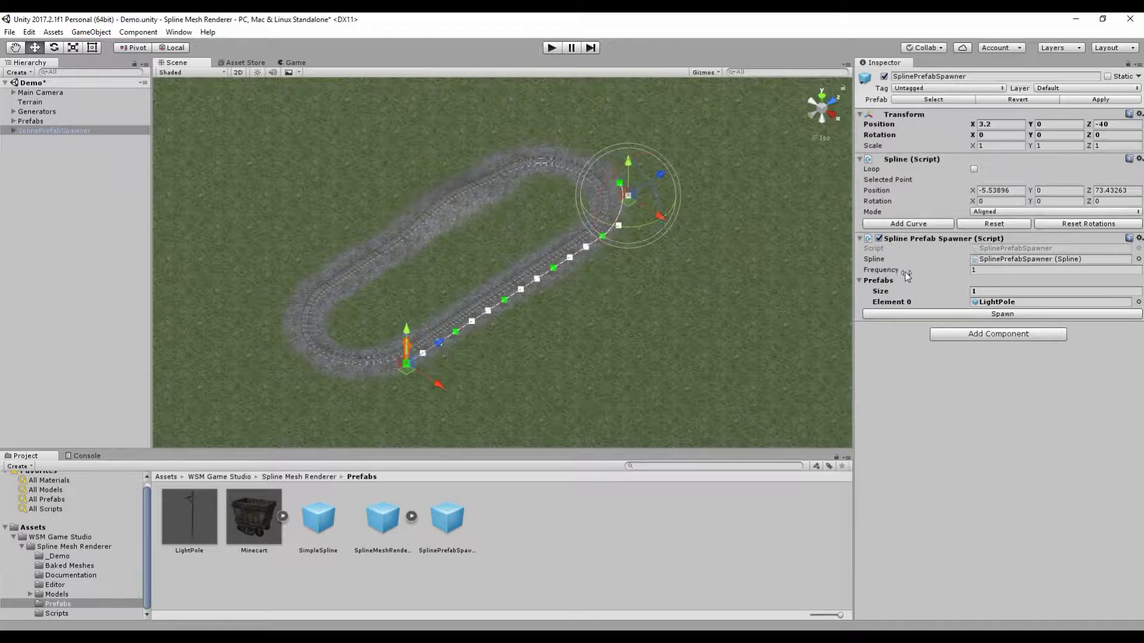
{"action": "left_click_drag", "start_coordinate": [986, 271], "coordinate": [940, 270]}
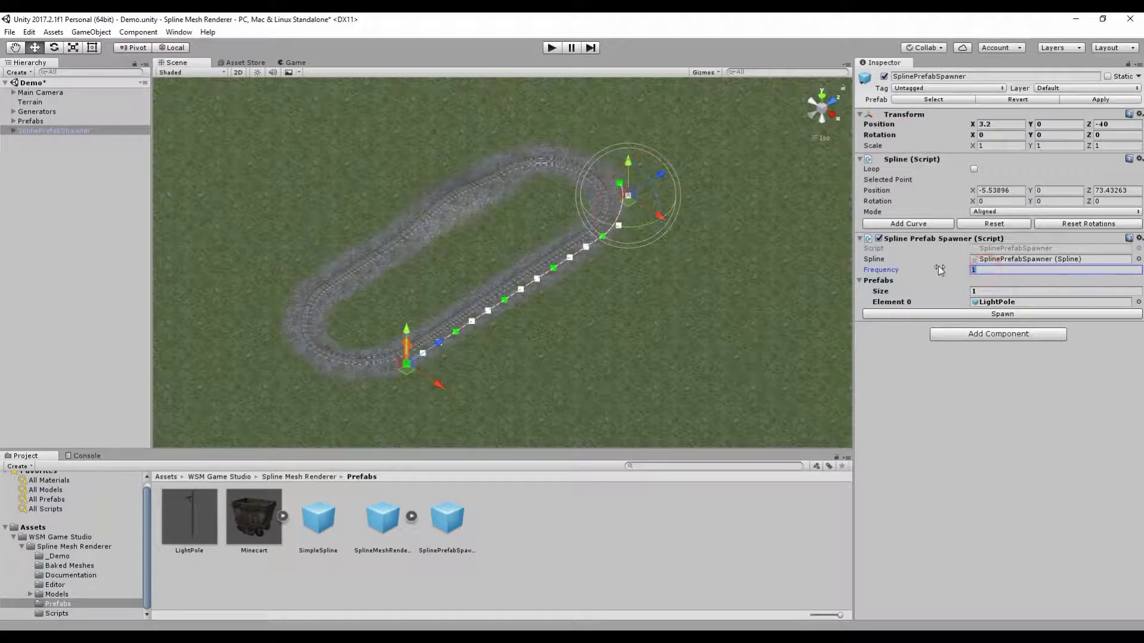
{"action": "type", "text": "6"}
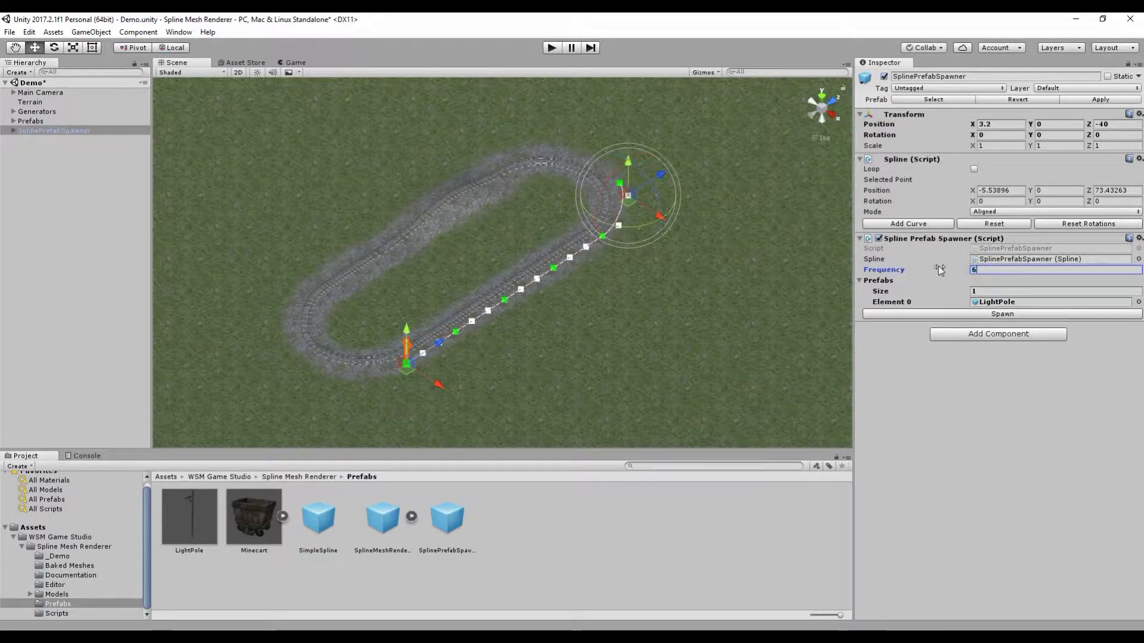
{"action": "left_click", "coordinate": [1003, 314]}
{"action": "scroll", "coordinate": [584, 332], "scroll_direction": "up", "scroll_amount": 2}
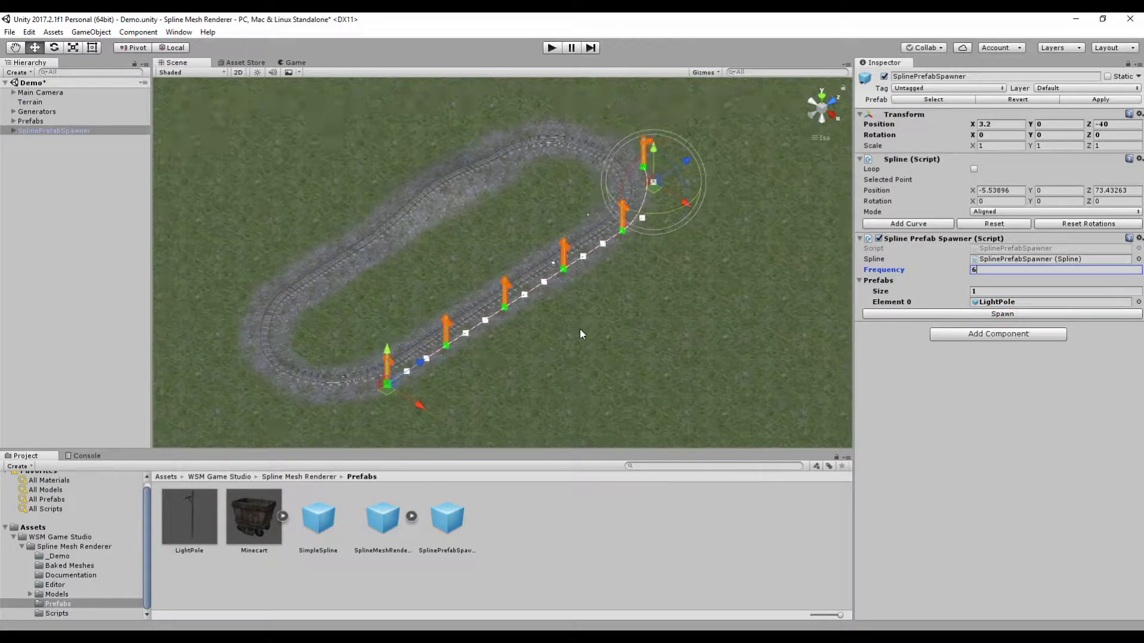
{"action": "scroll", "coordinate": [583, 327], "scroll_direction": "up", "scroll_amount": 4}
{"action": "middle_click_drag", "start_coordinate": [616, 326], "coordinate": [644, 332]}
{"action": "right_click_drag", "start_coordinate": [669, 362], "coordinate": [669, 316]}
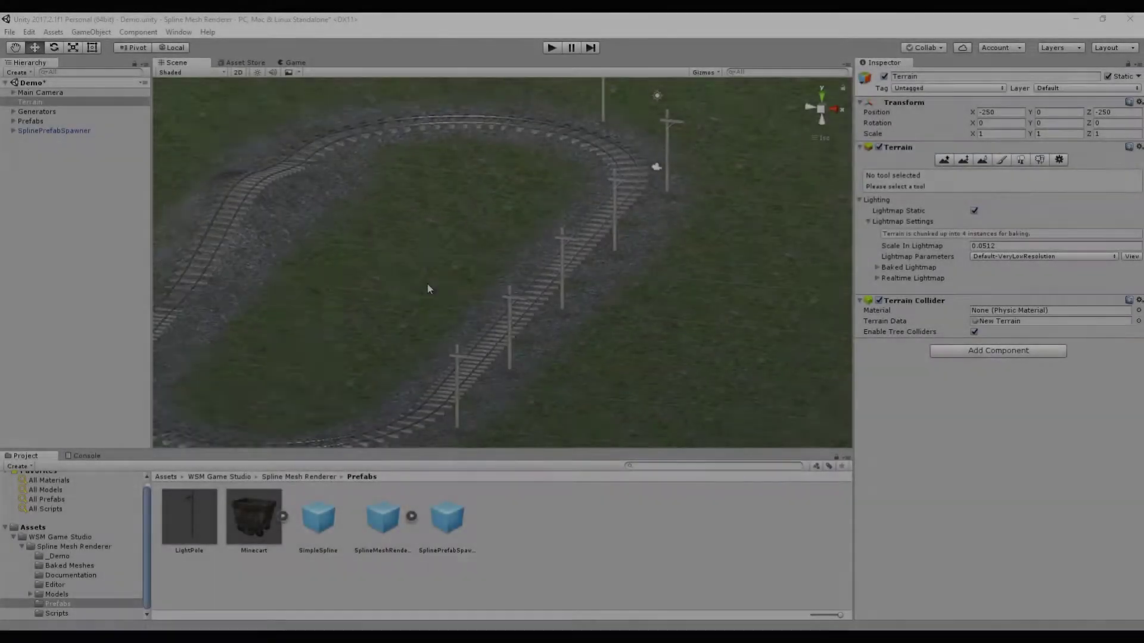
Rename the SplinePrefabSpawner object in the scene as LightPolesSpawner.
{"action": "scroll", "coordinate": [435, 275], "scroll_direction": "down", "scroll_amount": 2}
{"action": "middle_click_drag", "start_coordinate": [445, 263], "coordinate": [434, 278]}
{"action": "scroll", "coordinate": [536, 269], "scroll_direction": "down", "scroll_amount": 4}
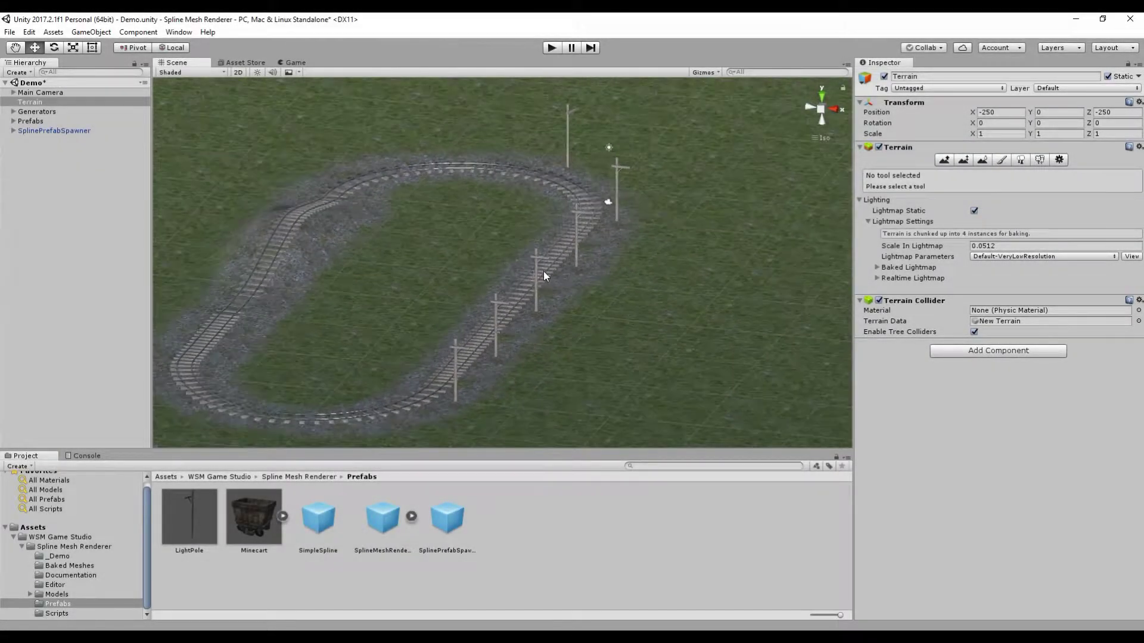
{"action": "double_click", "coordinate": [39, 131]}
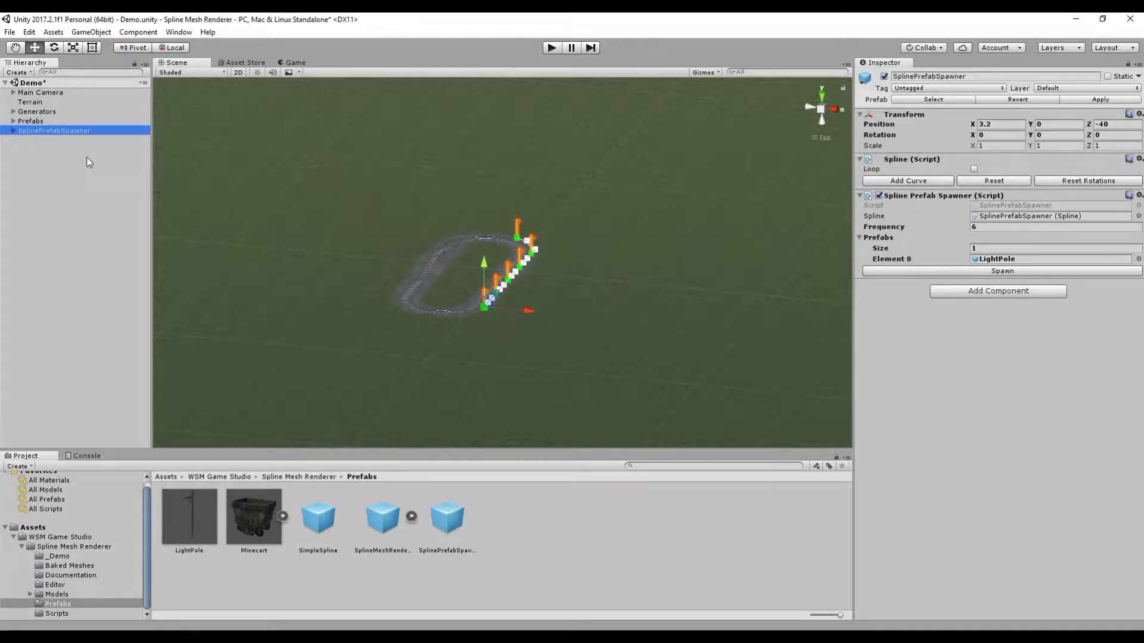
{"action": "key", "text": "F2"}
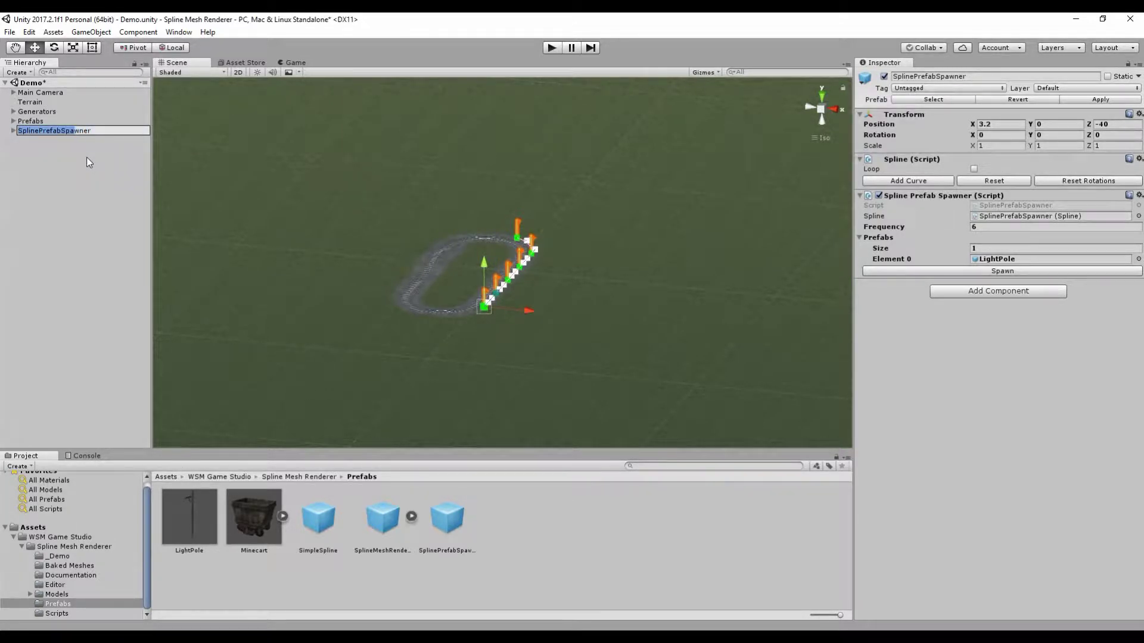
{"action": "key", "text": "shift+Left"}
{"action": "key", "text": "shift+Left"}
{"action": "key", "text": "shift+Left"}
{"action": "type", "text": "Light"}
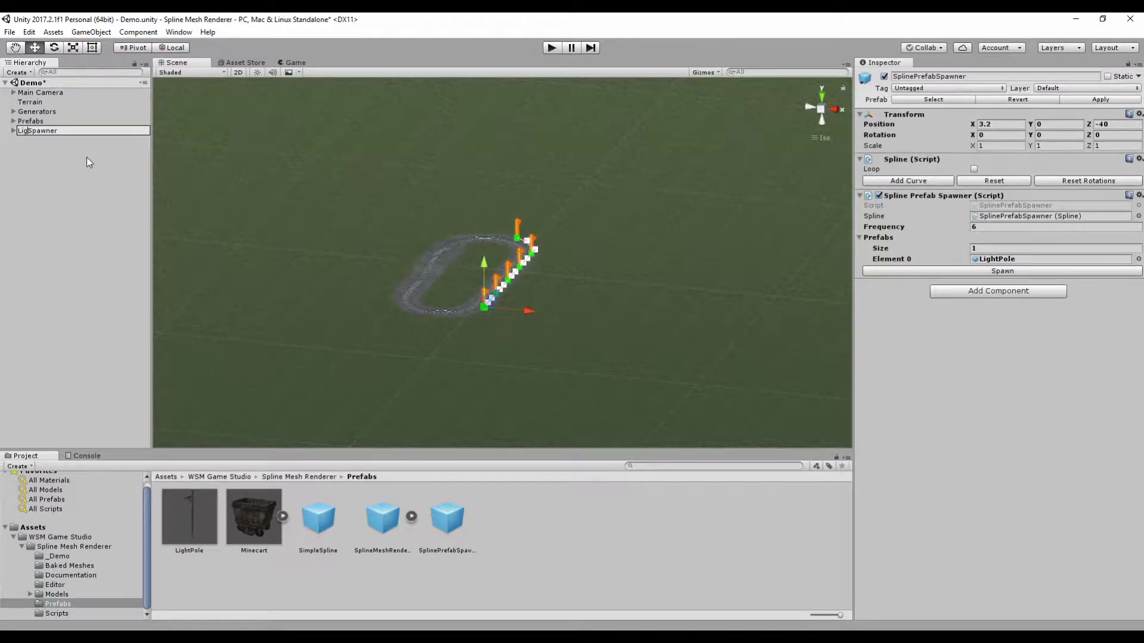
{"action": "type", "text": "POles"}
{"action": "key", "text": "Left"}
{"action": "key", "text": "Left"}
{"action": "key", "text": "Left"}
{"action": "key", "text": "BackSpace"}
{"action": "type", "text": "o"}
{"action": "key", "text": "Return"}
Add the SplineMeshRenderer prefab to the scene as a new top-level object.
{"action": "scroll", "coordinate": [534, 300], "scroll_direction": "up", "scroll_amount": 1}
{"action": "scroll", "coordinate": [534, 301], "scroll_direction": "up", "scroll_amount": 8}
{"action": "right_click_drag", "start_coordinate": [544, 310], "coordinate": [535, 311]}
{"action": "left_click", "coordinate": [383, 517]}
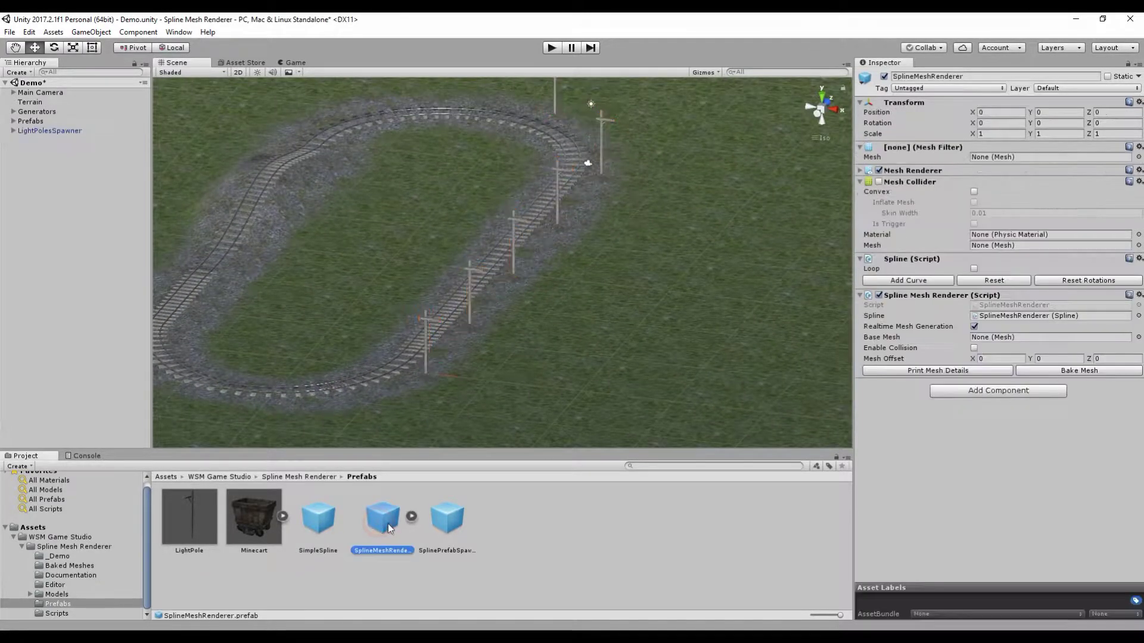
{"action": "left_click_drag", "start_coordinate": [388, 524], "coordinate": [52, 190]}
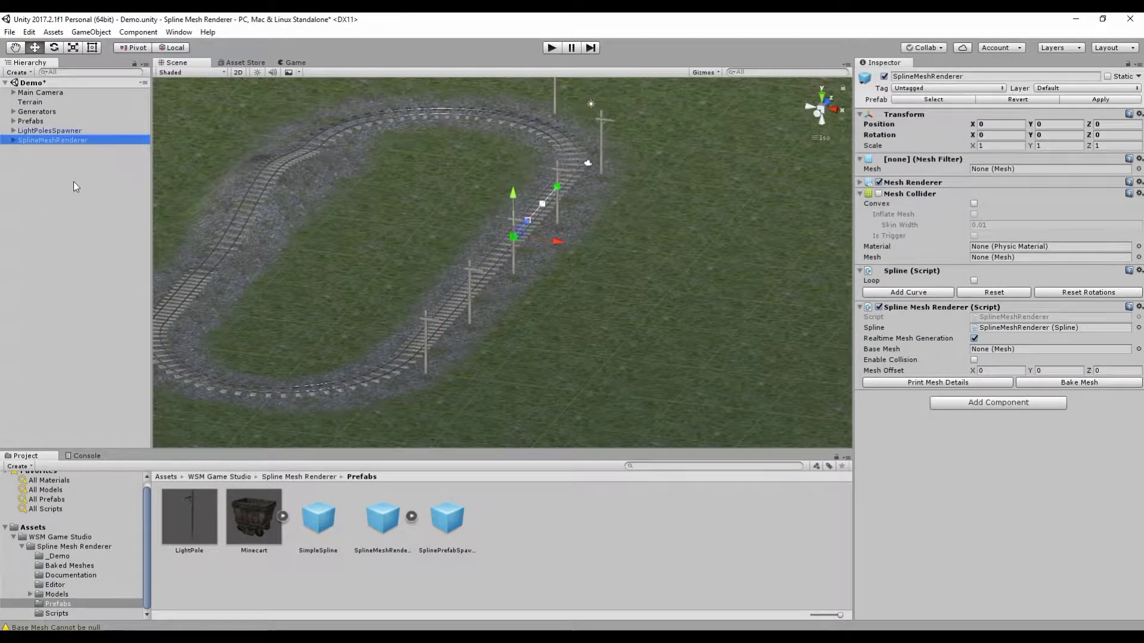
Rename the new SplineMeshRenderer object as PowerlinesGenerator.
{"action": "left_click", "coordinate": [52, 141]}
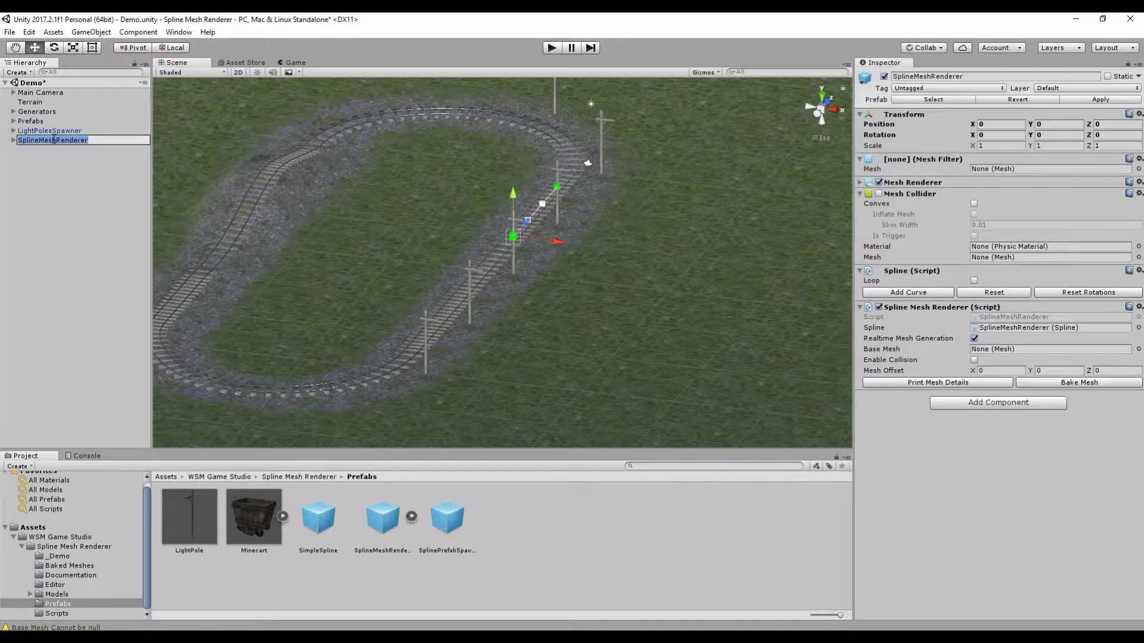
{"action": "type", "text": "POwer"}
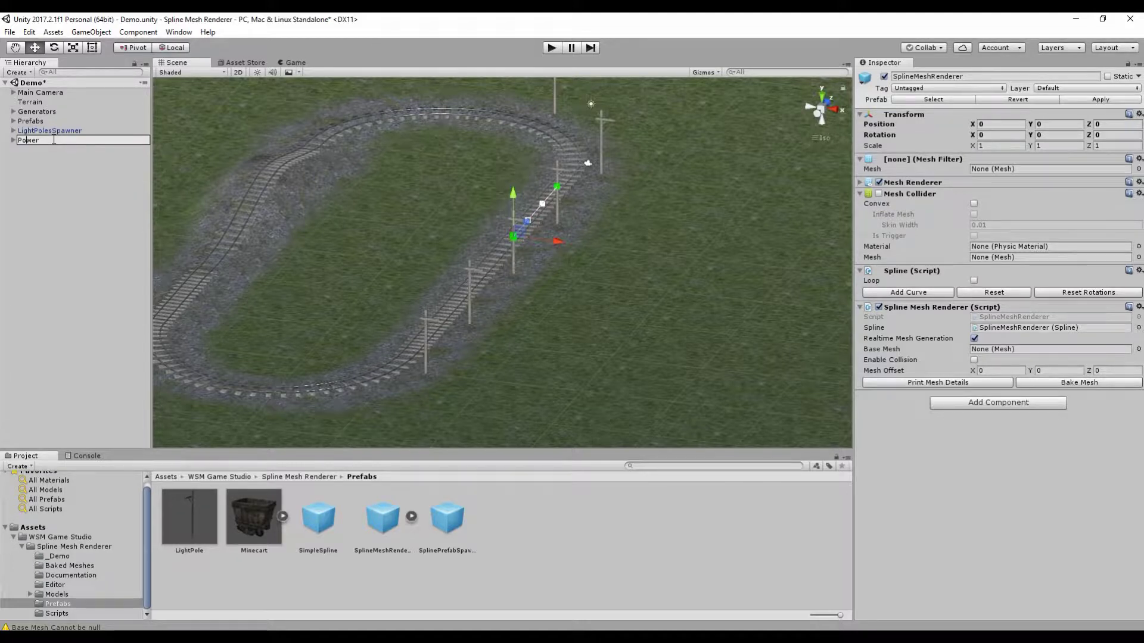
{"action": "type", "text": "linesGenerator"}
{"action": "key", "text": "Return"}
Set the PowerlinesGenerator's Z position to -40.
{"action": "scroll", "coordinate": [686, 114], "scroll_direction": "down", "scroll_amount": 2}
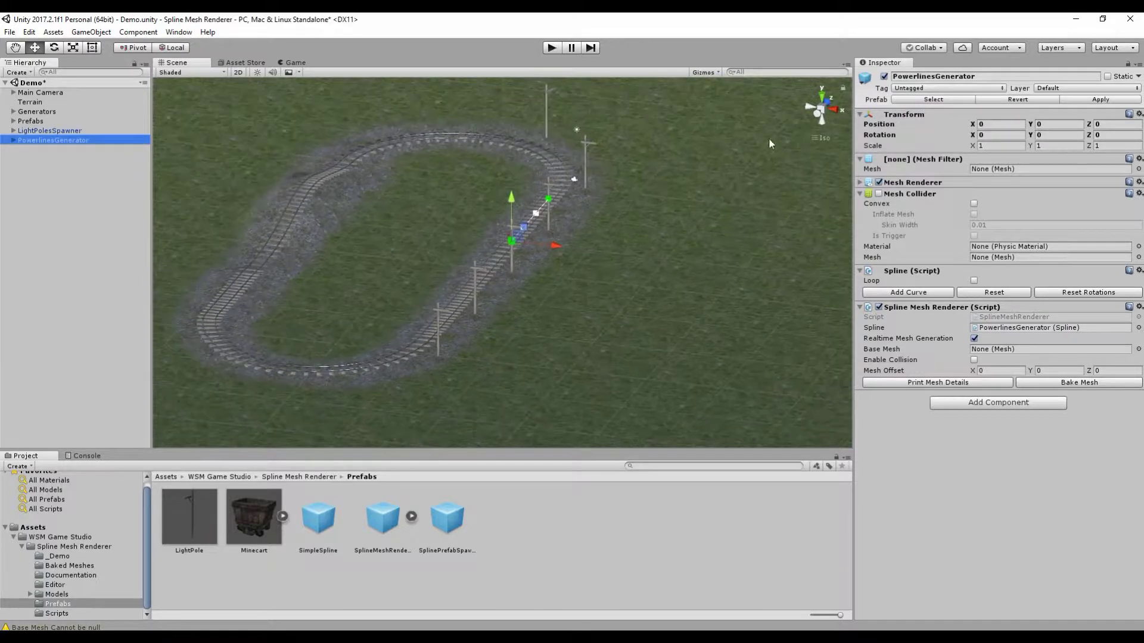
{"action": "left_click", "coordinate": [823, 102]}
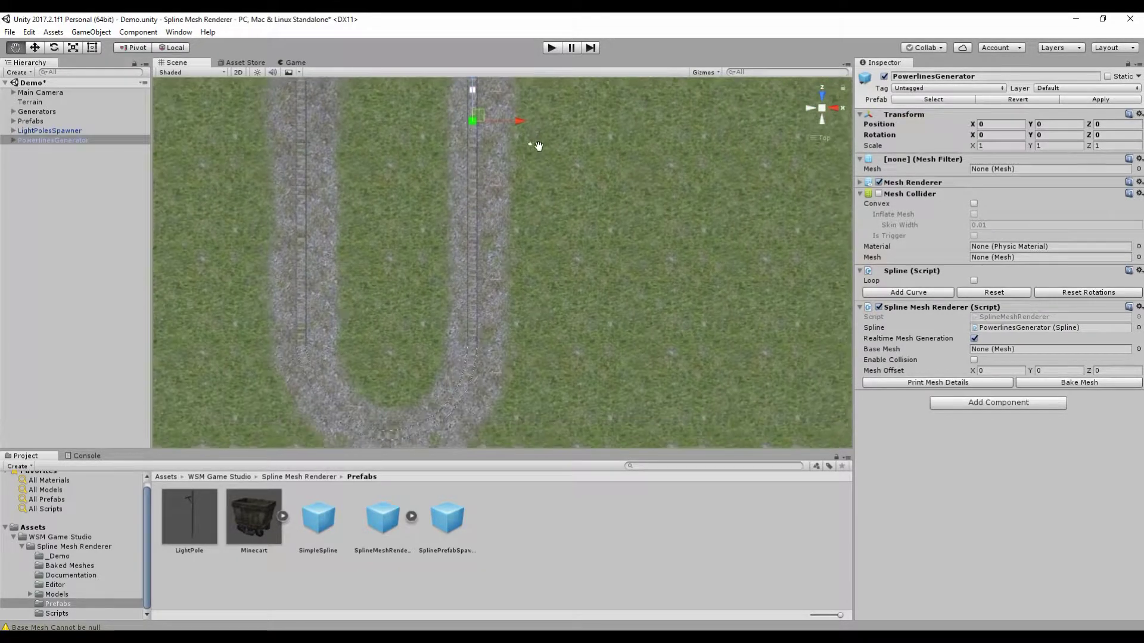
{"action": "scroll", "coordinate": [537, 326], "scroll_direction": "up", "scroll_amount": 3}
{"action": "scroll", "coordinate": [549, 324], "scroll_direction": "down", "scroll_amount": 5}
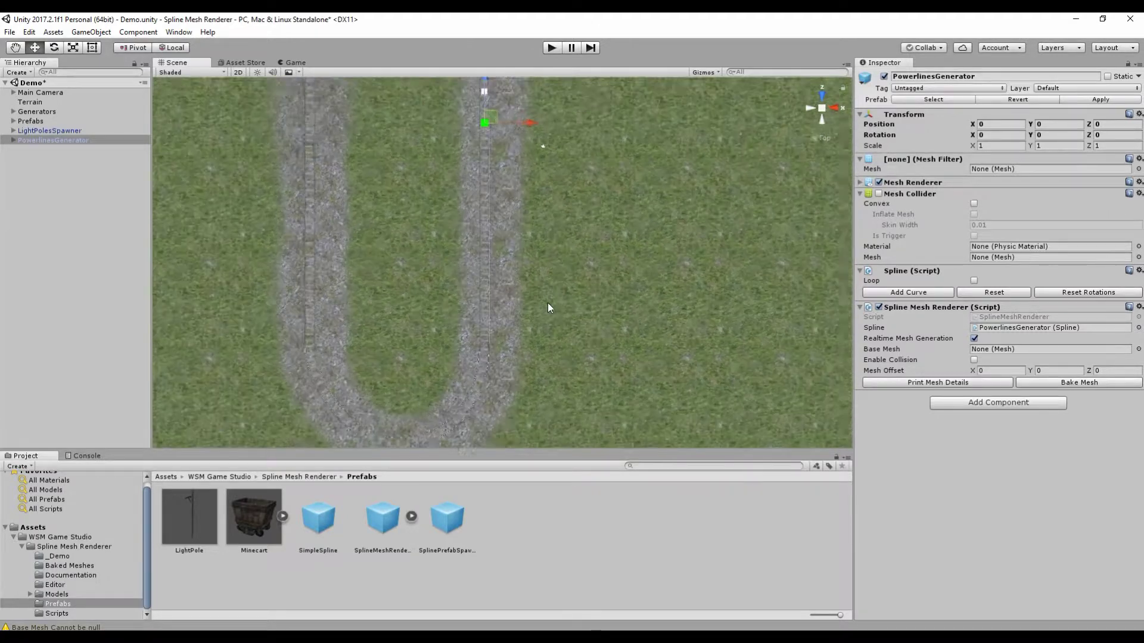
{"action": "middle_click_drag", "start_coordinate": [548, 301], "coordinate": [569, 305]}
{"action": "right_click_drag", "start_coordinate": [570, 304], "coordinate": [582, 334]}
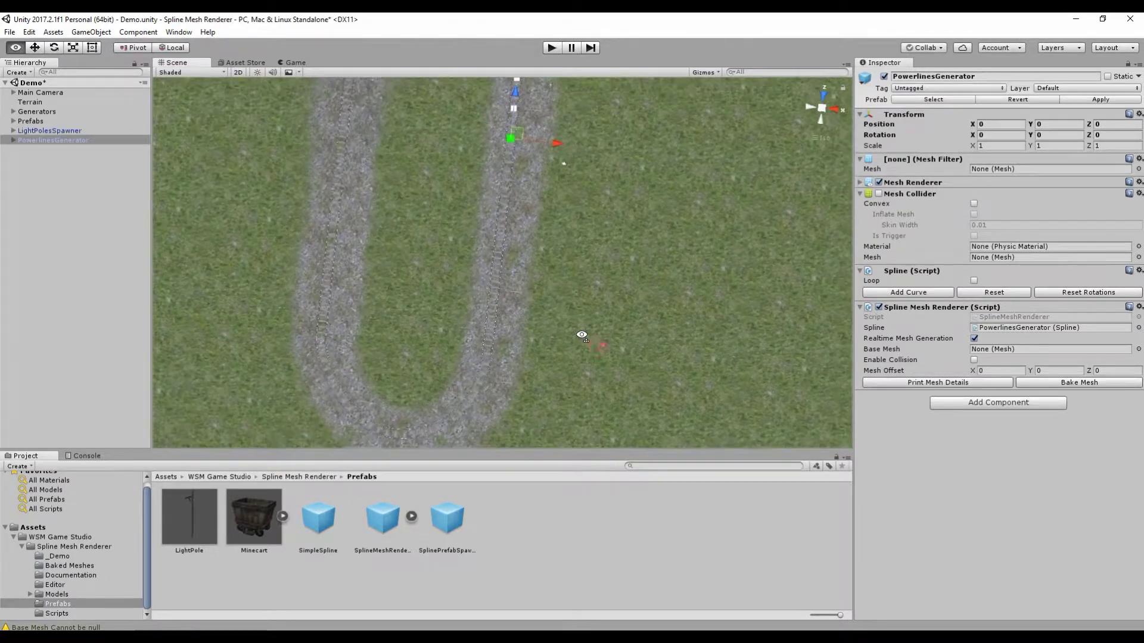
{"action": "left_click", "coordinate": [1107, 125]}
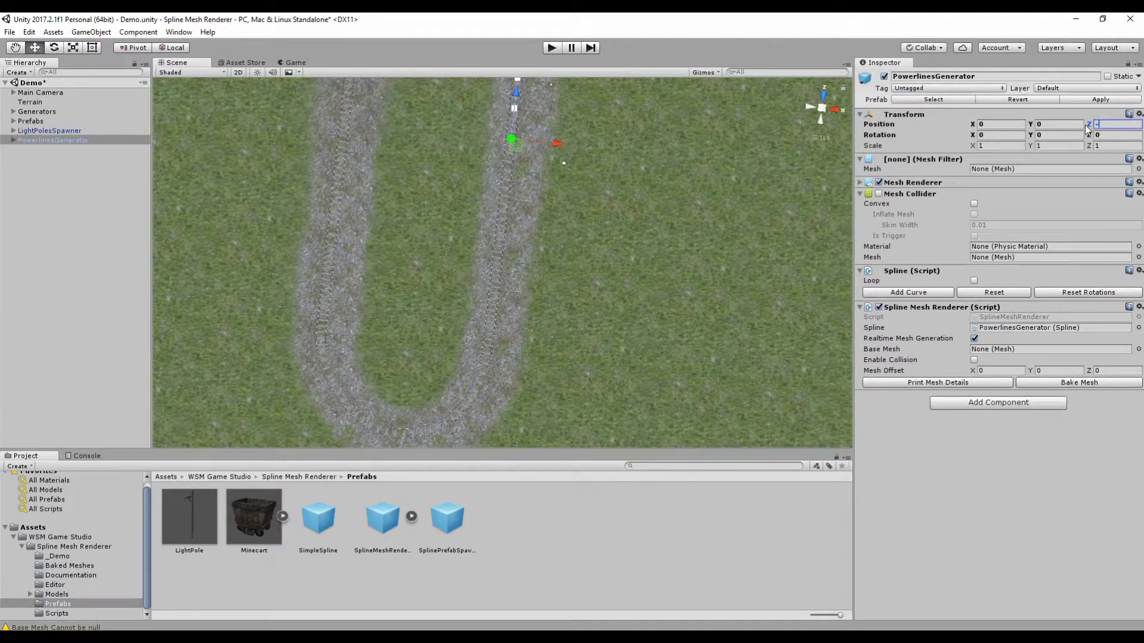
{"action": "type", "text": "-40"}
{"action": "key", "text": "Return"}
Move the PowerlinesGenerator along X to about 3.64, beside the first light pole.
{"action": "scroll", "coordinate": [529, 378], "scroll_direction": "up", "scroll_amount": 7}
{"action": "middle_click_drag", "start_coordinate": [578, 329], "coordinate": [550, 245]}
{"action": "scroll", "coordinate": [551, 245], "scroll_direction": "up", "scroll_amount": 3}
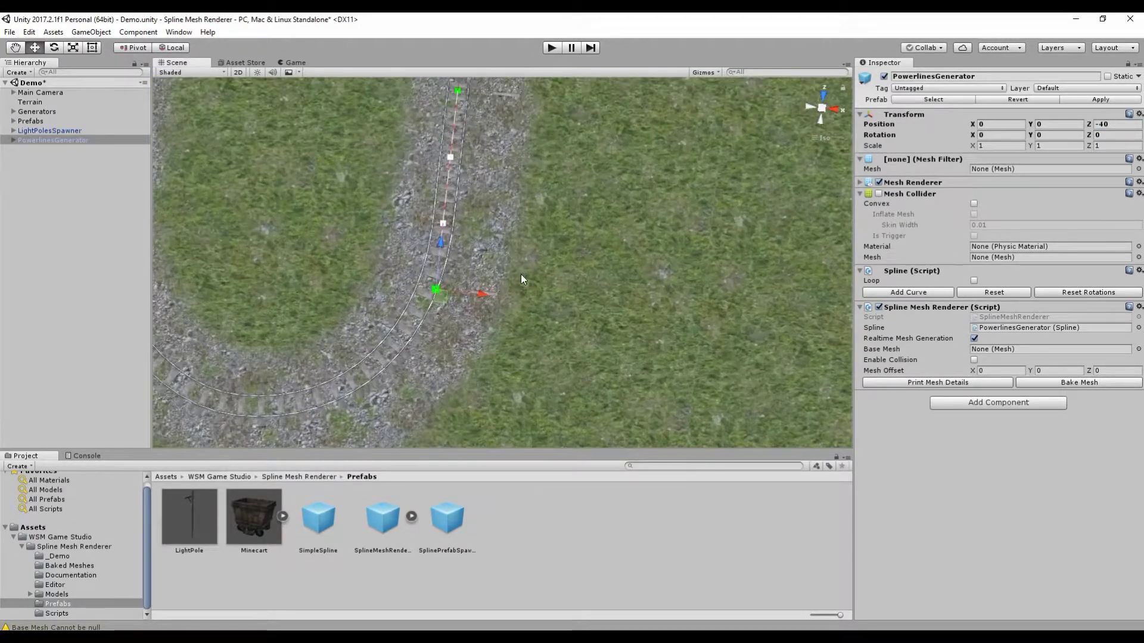
{"action": "left_click_drag", "start_coordinate": [478, 294], "coordinate": [526, 298]}
{"action": "scroll", "coordinate": [527, 298], "scroll_direction": "up", "scroll_amount": 1}
{"action": "scroll", "coordinate": [530, 296], "scroll_direction": "up", "scroll_amount": 3}
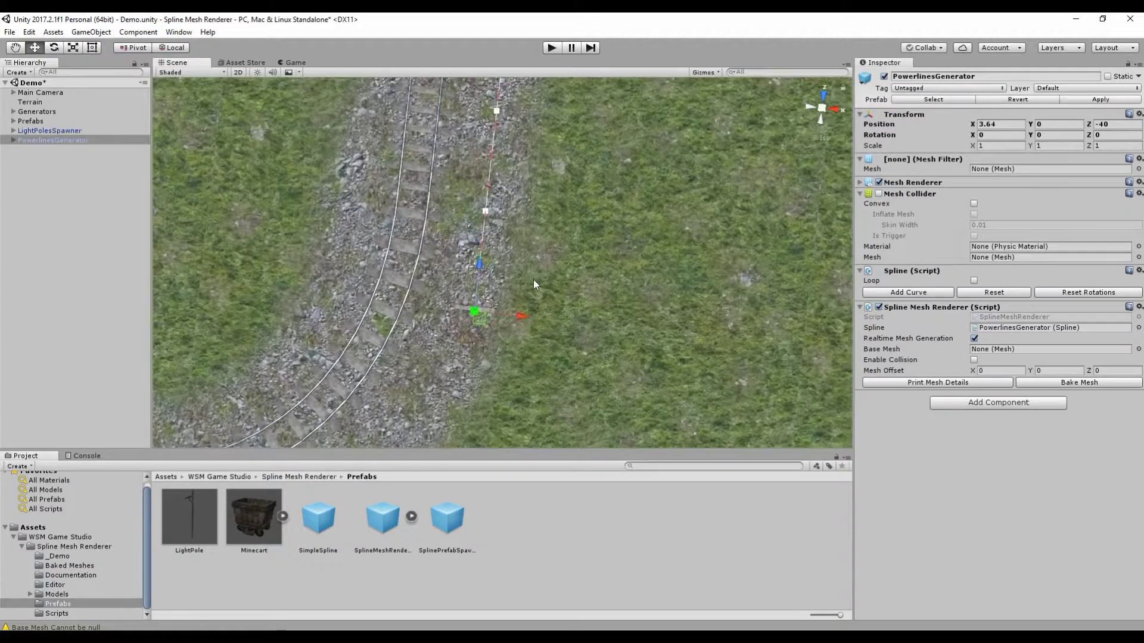
Raise the PowerlinesGenerator to the first pole's crossarm at Y 6 and shift it to X 3.9.
{"action": "middle_click_drag", "start_coordinate": [547, 355], "coordinate": [548, 363]}
{"action": "right_click_drag", "start_coordinate": [548, 363], "coordinate": [549, 220]}
{"action": "middle_click_drag", "start_coordinate": [547, 215], "coordinate": [548, 203]}
{"action": "left_click_drag", "start_coordinate": [548, 203], "coordinate": [538, 273], "text": "alt"}
{"action": "middle_click_drag", "start_coordinate": [510, 243], "coordinate": [527, 361]}
{"action": "mouse_move", "coordinate": [566, 352]}
{"action": "right_mouse_down"}
{"action": "mouse_move", "coordinate": [533, 354]}
{"action": "mouse_move", "coordinate": [554, 330]}
{"action": "mouse_move", "coordinate": [561, 342]}
{"action": "right_mouse_up"}
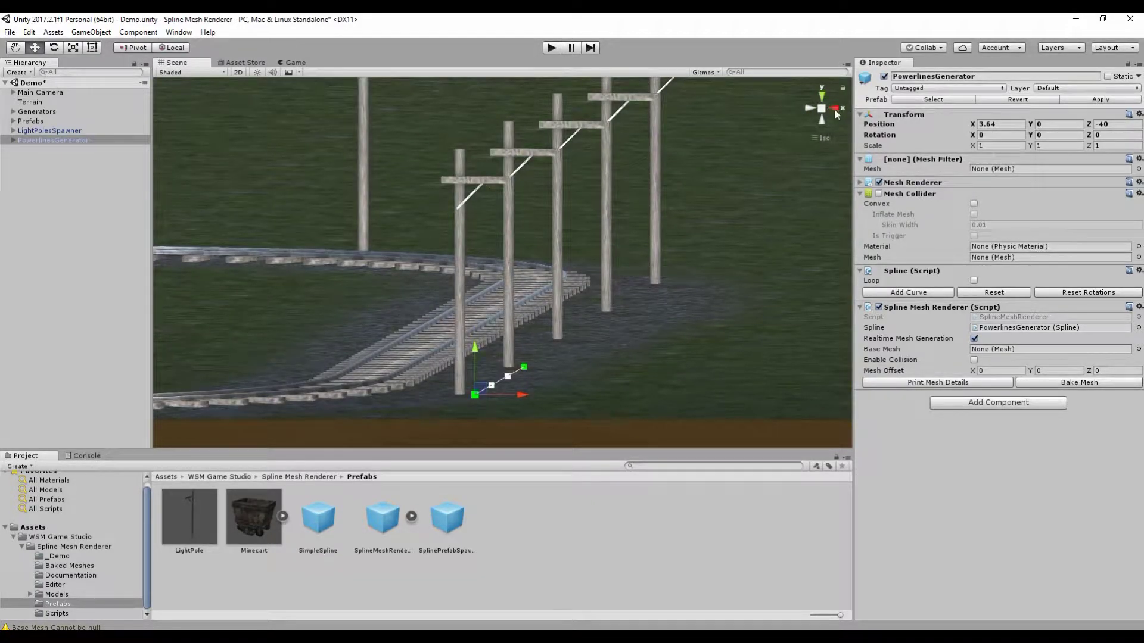
{"action": "left_click", "coordinate": [805, 110]}
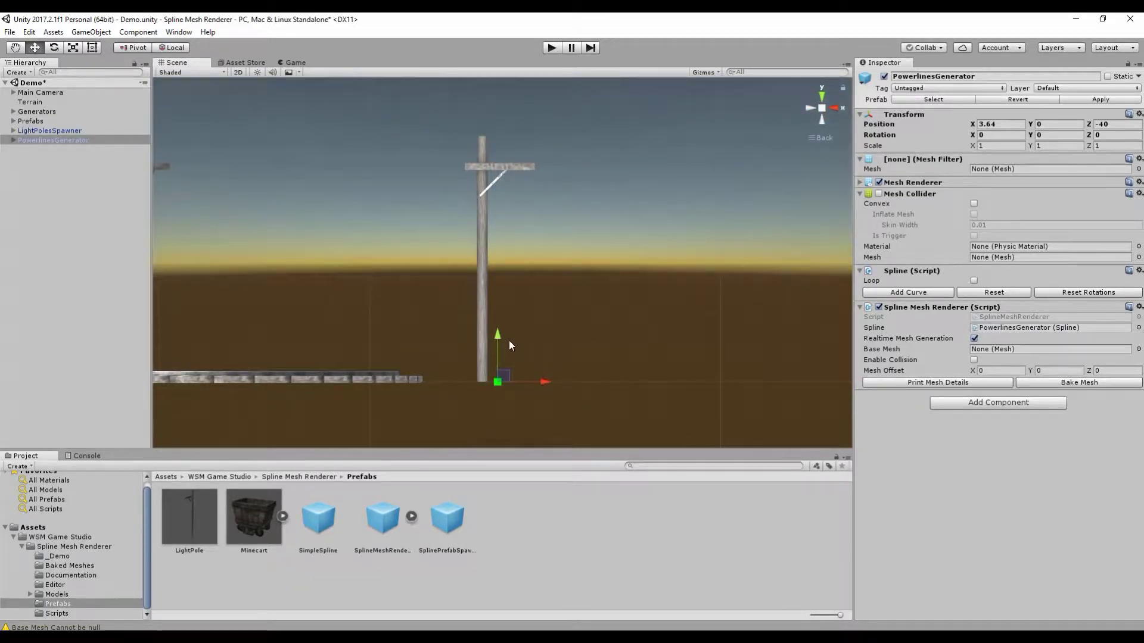
{"action": "left_click_drag", "start_coordinate": [498, 337], "coordinate": [513, 127]}
{"action": "left_click_drag", "start_coordinate": [534, 172], "coordinate": [542, 170]}
Assign the PowerlinesSegment_Three mesh from the Models folder as the PowerlinesGenerator's Base Mesh.
{"action": "middle_click_drag", "start_coordinate": [611, 130], "coordinate": [608, 172]}
{"action": "left_click_drag", "start_coordinate": [608, 173], "coordinate": [573, 360], "text": "alt"}
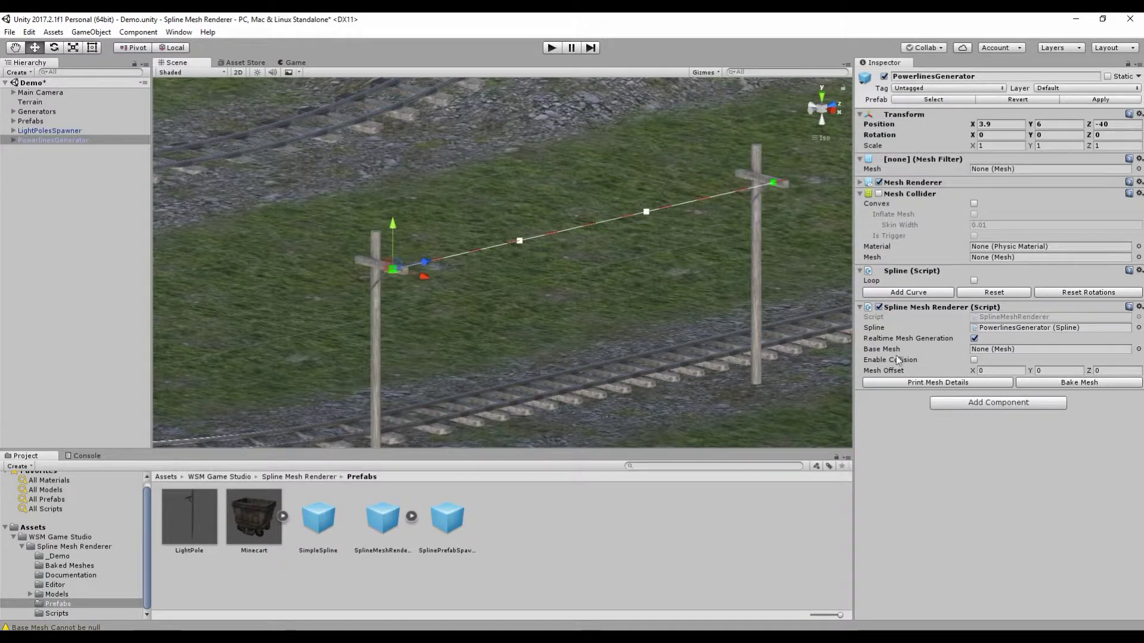
{"action": "left_click", "coordinate": [57, 594]}
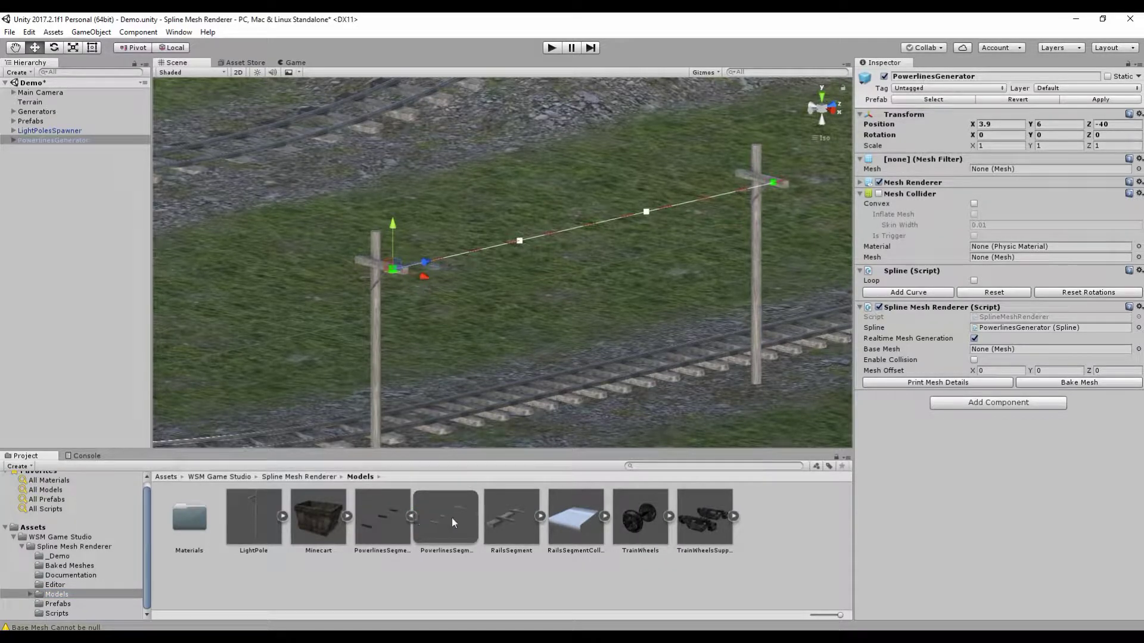
{"action": "left_click_drag", "start_coordinate": [526, 511], "coordinate": [1001, 353]}
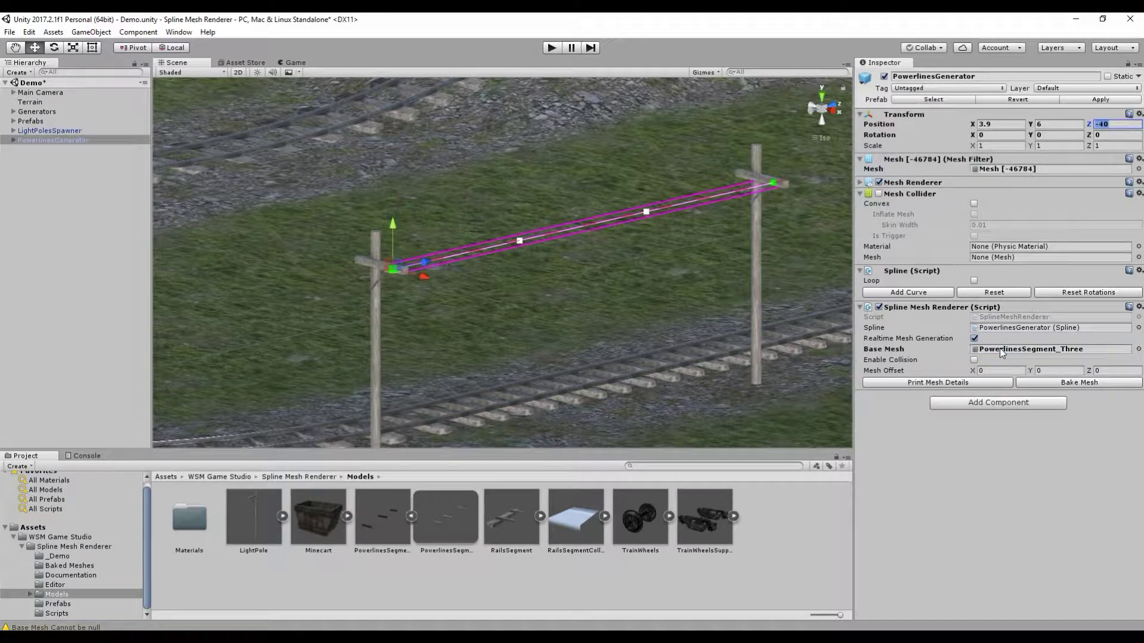
Apply the Powerline material from the Models' Materials folder to the generated power lines.
{"action": "scroll", "coordinate": [566, 339], "scroll_direction": "up", "scroll_amount": 5}
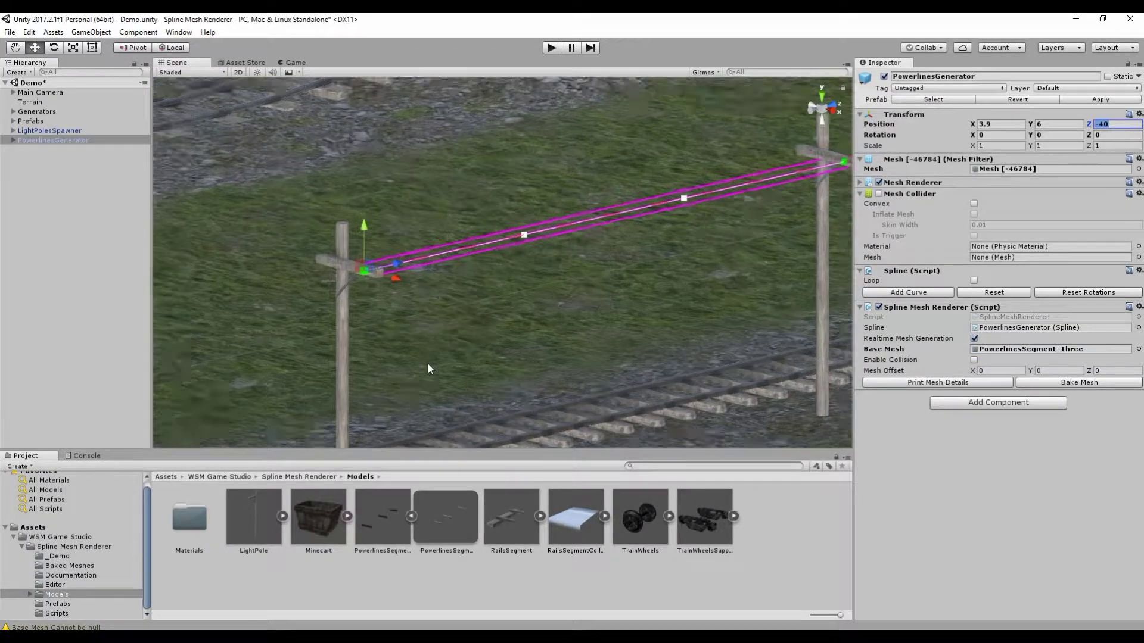
{"action": "scroll", "coordinate": [427, 365], "scroll_direction": "up", "scroll_amount": 1}
{"action": "double_click", "coordinate": [187, 516]}
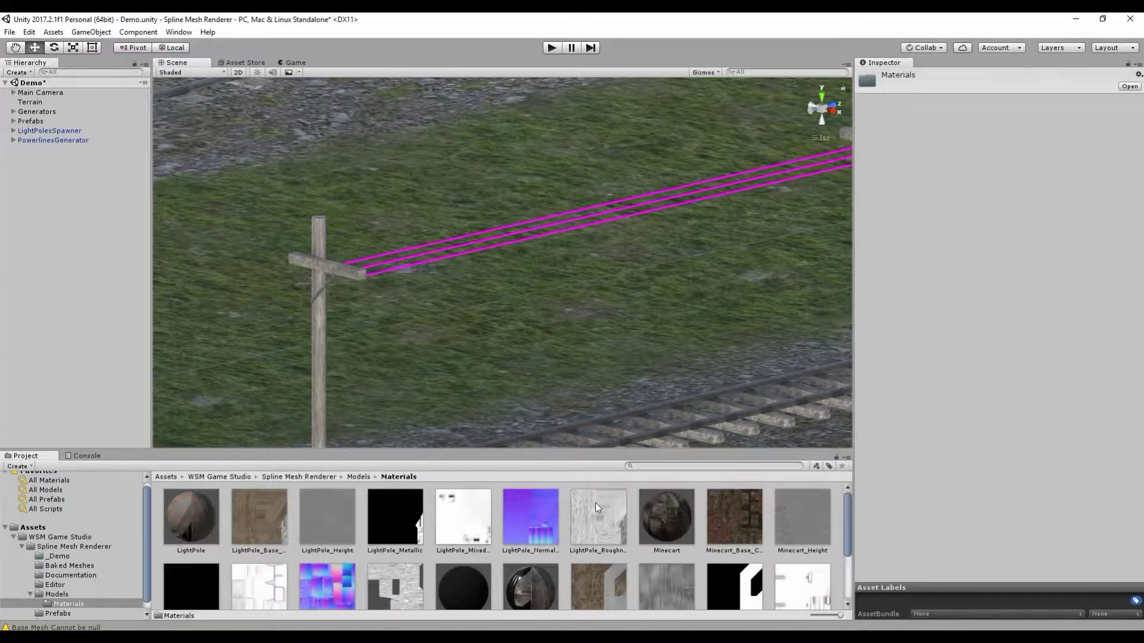
{"action": "scroll", "coordinate": [506, 533], "scroll_direction": "down", "scroll_amount": 1}
{"action": "left_click_drag", "start_coordinate": [458, 533], "coordinate": [428, 262]}
Compare both ends of the power lines with the pole crossarms from above and shift the generator to Z -40.24.
{"action": "scroll", "coordinate": [441, 280], "scroll_direction": "down", "scroll_amount": 5}
{"action": "left_click_drag", "start_coordinate": [521, 324], "coordinate": [580, 340], "text": "alt"}
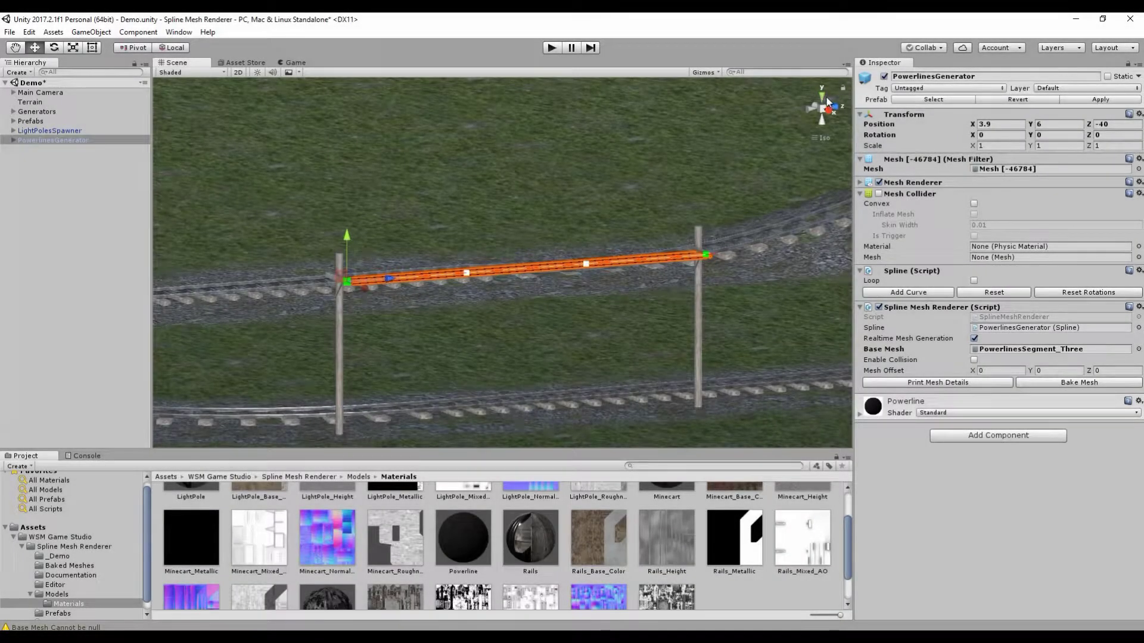
{"action": "left_click", "coordinate": [823, 97]}
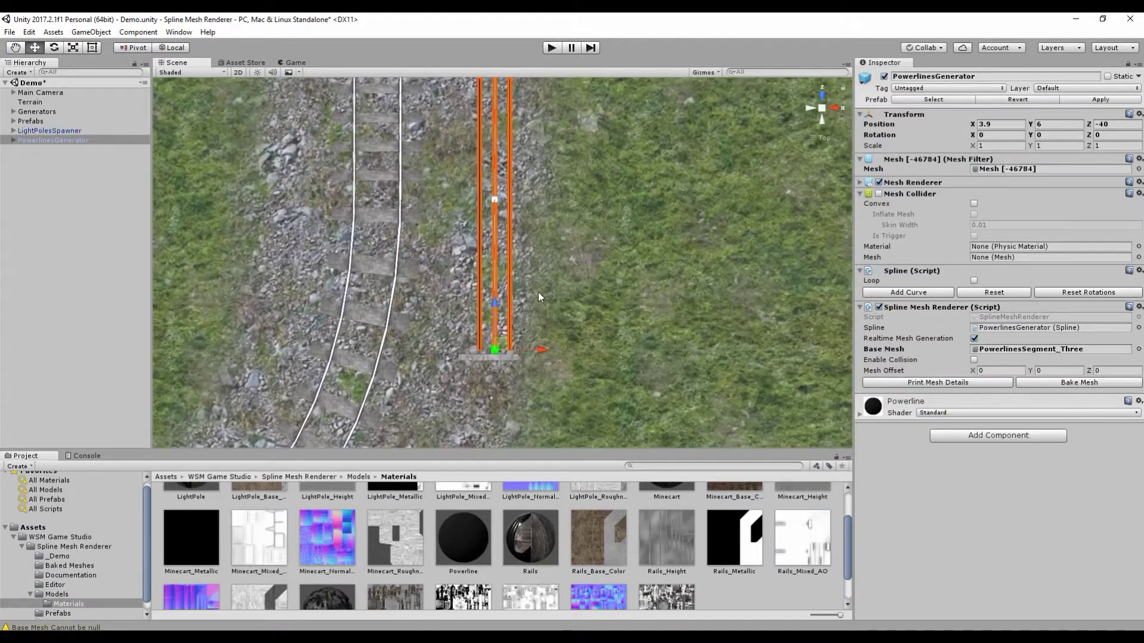
{"action": "scroll", "coordinate": [538, 295], "scroll_direction": "up", "scroll_amount": 5}
{"action": "middle_click_drag", "start_coordinate": [560, 210], "coordinate": [556, 359]}
{"action": "middle_click_drag", "start_coordinate": [577, 185], "coordinate": [582, 380]}
{"action": "scroll", "coordinate": [535, 312], "scroll_direction": "down", "scroll_amount": 5}
{"action": "middle_click_drag", "start_coordinate": [519, 270], "coordinate": [517, 314]}
{"action": "scroll", "coordinate": [517, 314], "scroll_direction": "up", "scroll_amount": 4}
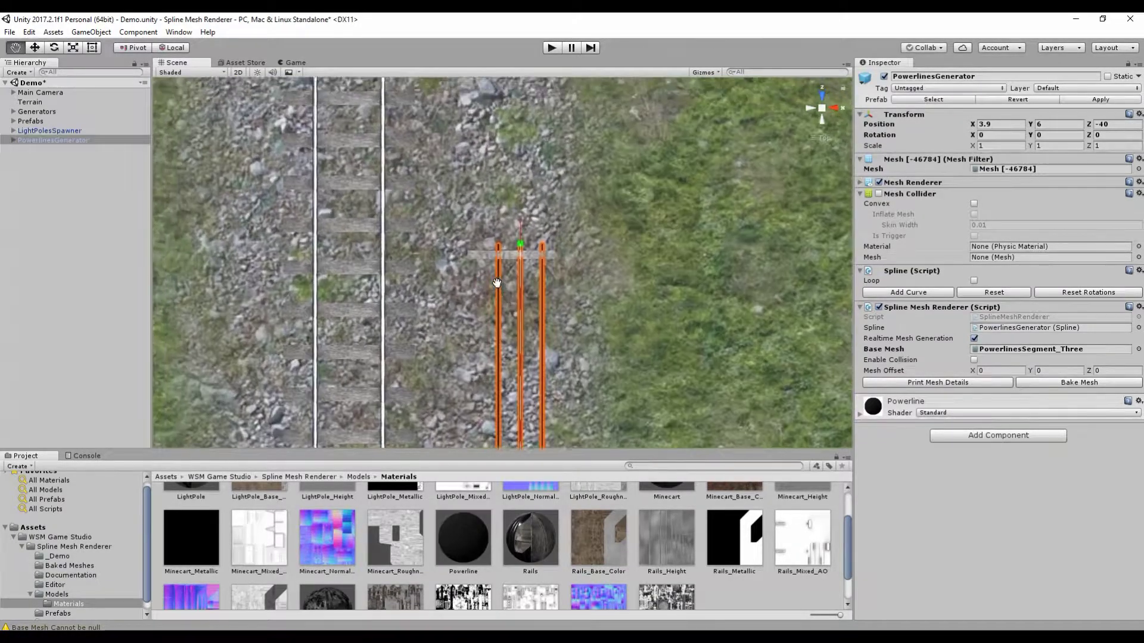
{"action": "scroll", "coordinate": [590, 361], "scroll_direction": "down", "scroll_amount": 6}
{"action": "middle_click_drag", "start_coordinate": [581, 374], "coordinate": [559, 227]}
{"action": "middle_click_drag", "start_coordinate": [540, 375], "coordinate": [530, 183]}
{"action": "middle_click_drag", "start_coordinate": [535, 328], "coordinate": [548, 245]}
{"action": "scroll", "coordinate": [531, 303], "scroll_direction": "up", "scroll_amount": 6}
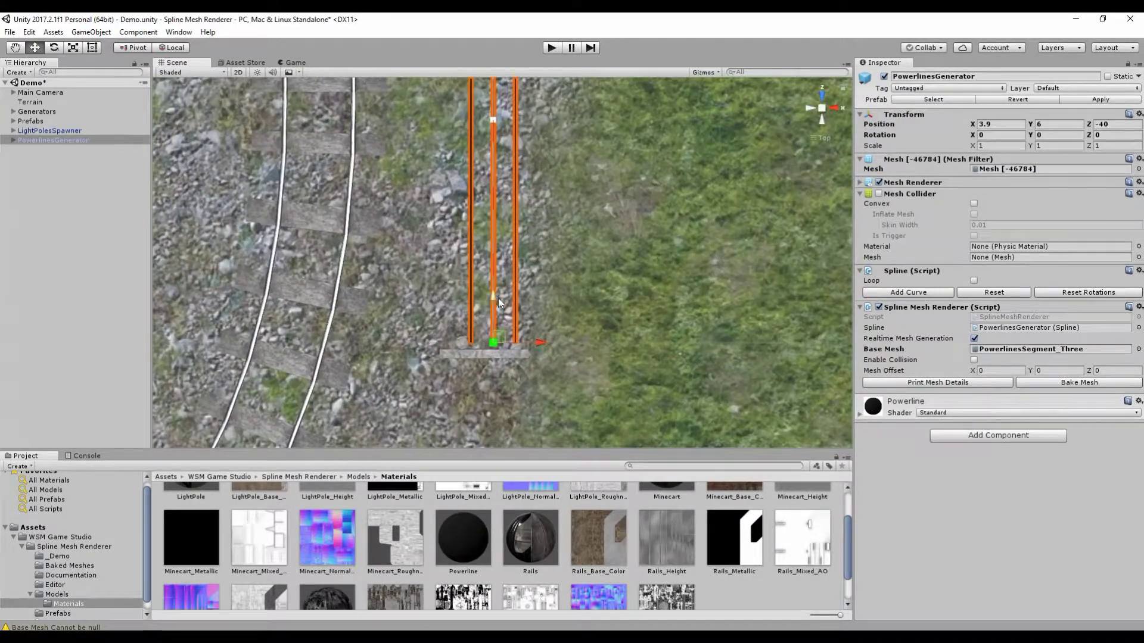
{"action": "left_click_drag", "start_coordinate": [494, 297], "coordinate": [493, 307]}
Set the mode of the power line spline's two middle control points to Free.
{"action": "scroll", "coordinate": [495, 308], "scroll_direction": "down", "scroll_amount": 9}
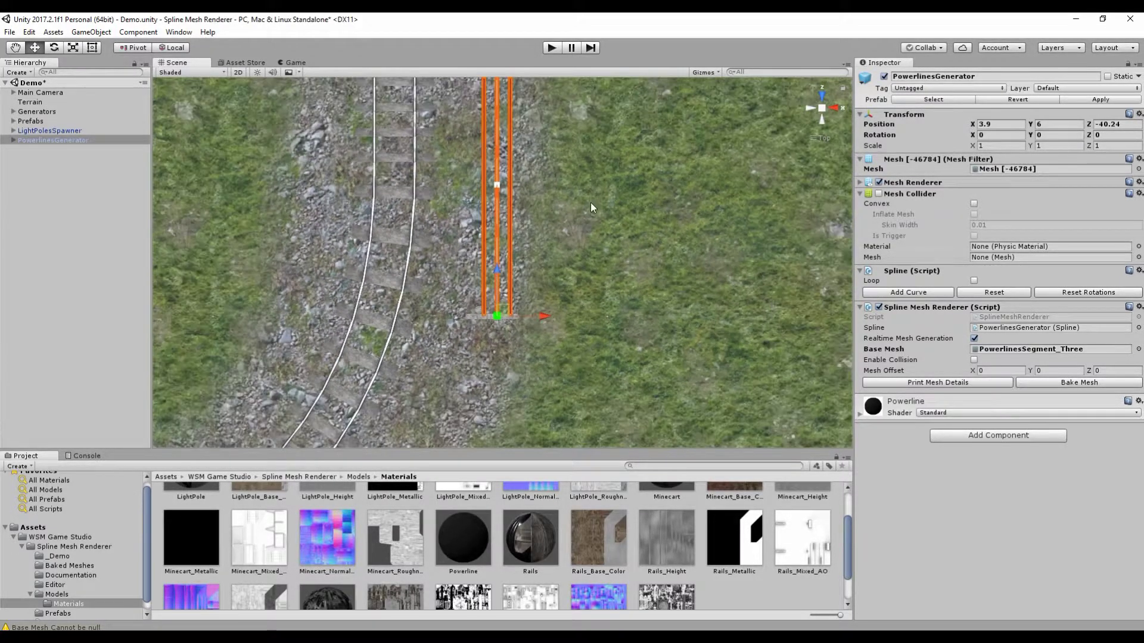
{"action": "middle_click_drag", "start_coordinate": [591, 203], "coordinate": [571, 337]}
{"action": "left_click_drag", "start_coordinate": [595, 329], "coordinate": [398, 212], "text": "alt"}
{"action": "middle_click_drag", "start_coordinate": [513, 350], "coordinate": [561, 320]}
{"action": "scroll", "coordinate": [533, 280], "scroll_direction": "down", "scroll_amount": 9}
{"action": "left_click_drag", "start_coordinate": [561, 321], "coordinate": [566, 272], "text": "alt"}
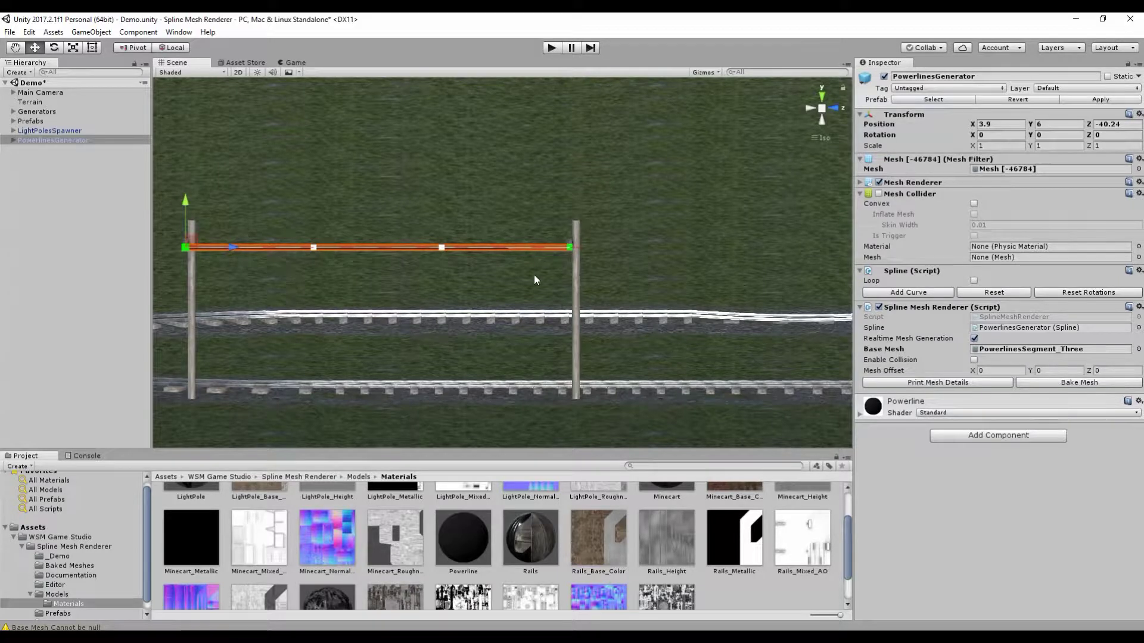
{"action": "left_click", "coordinate": [440, 247]}
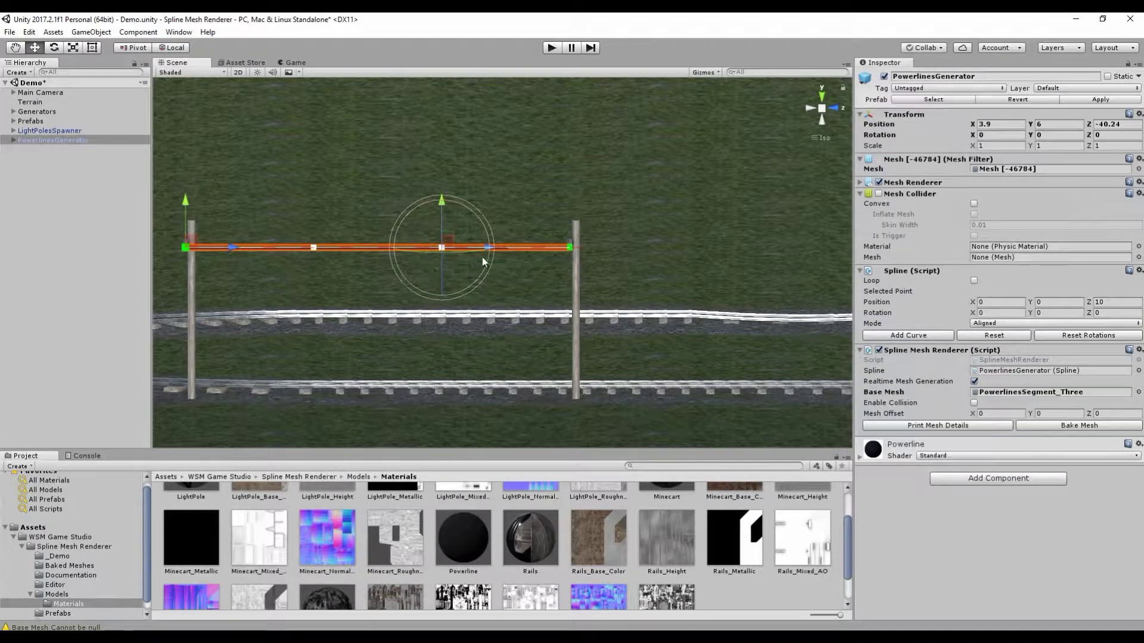
{"action": "left_click", "coordinate": [991, 324]}
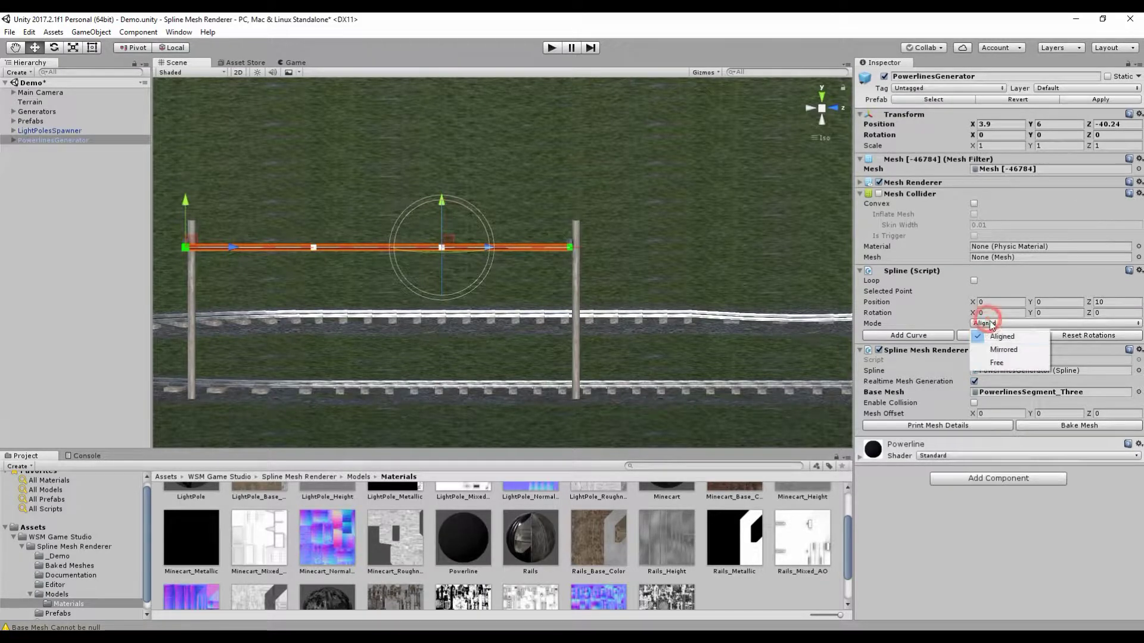
{"action": "left_click", "coordinate": [1003, 363]}
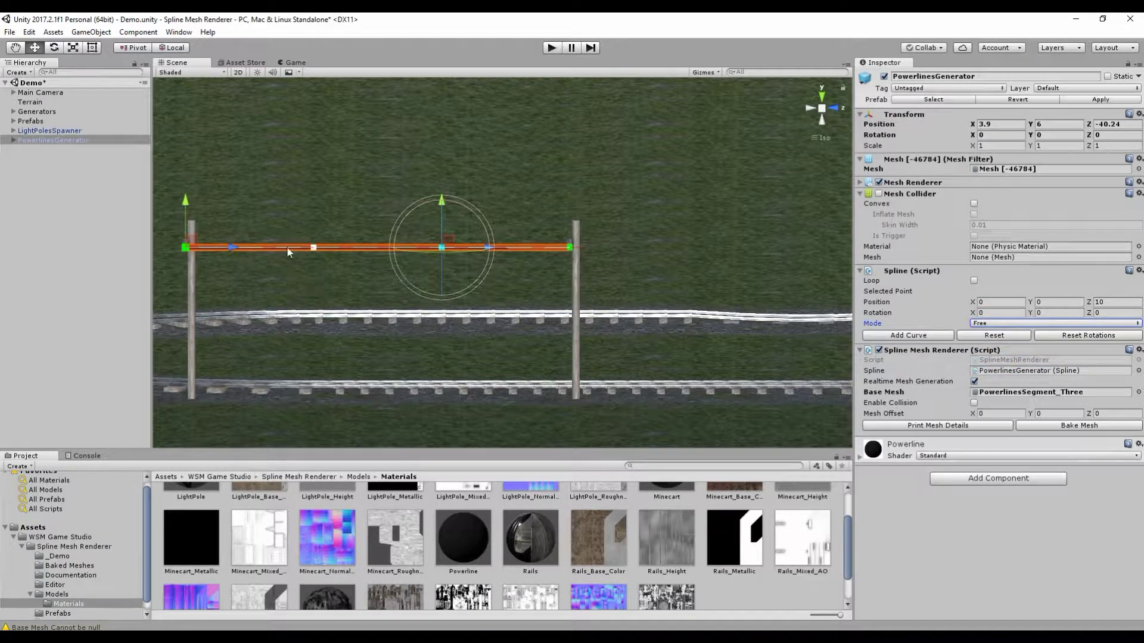
{"action": "left_click", "coordinate": [313, 248]}
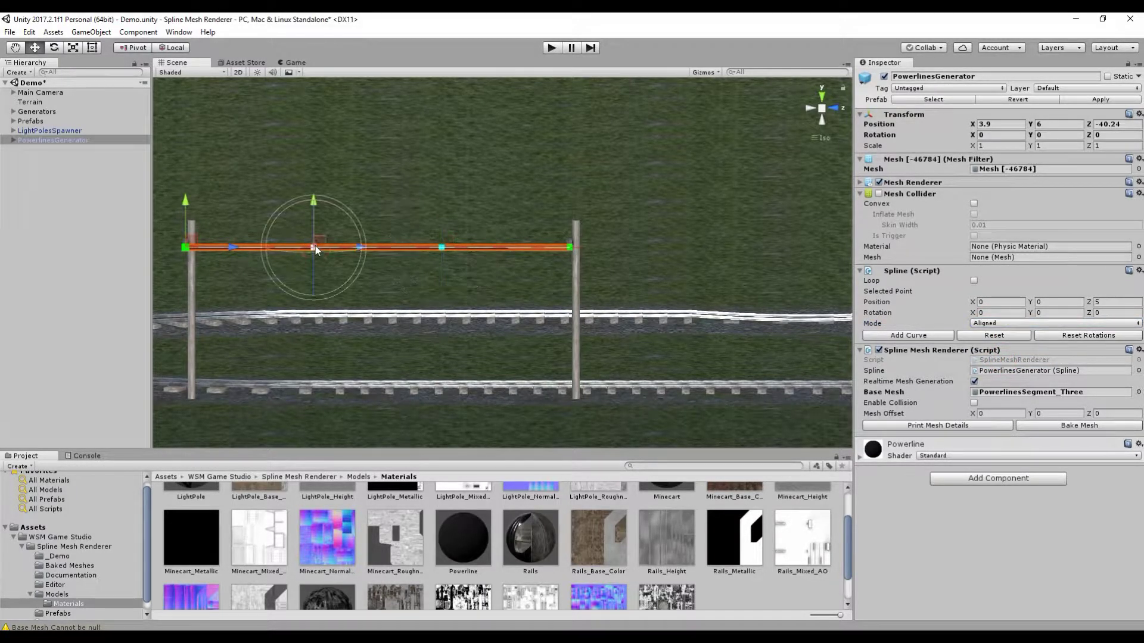
{"action": "left_click", "coordinate": [1017, 325]}
{"action": "left_click", "coordinate": [1004, 363]}
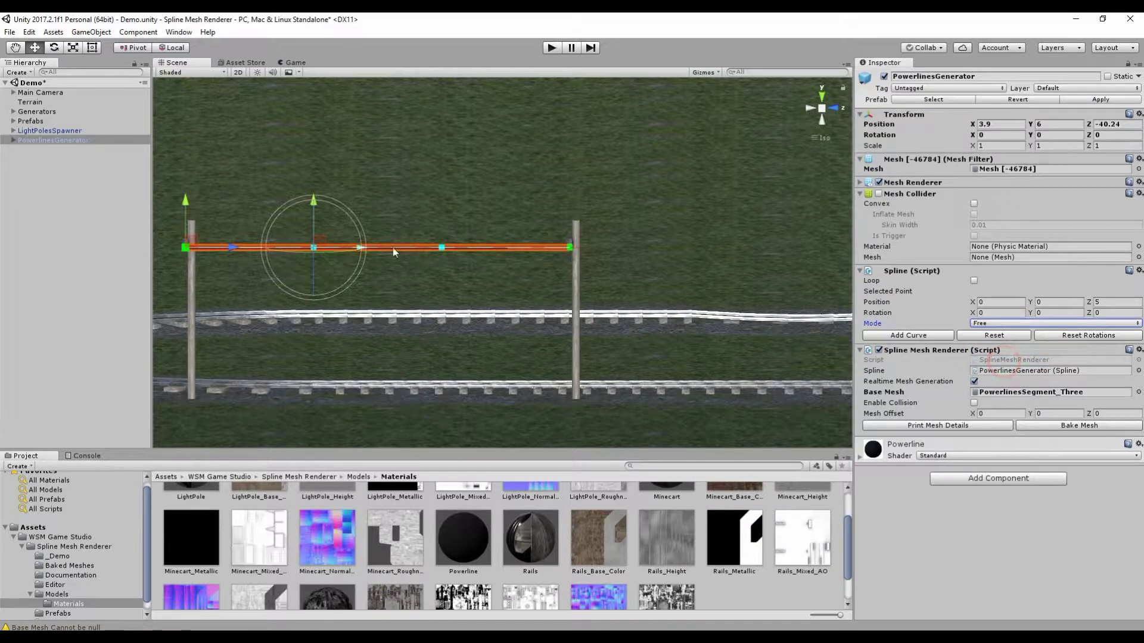
Add four curves to the PowerlinesGenerator spline to extend it along the row of light poles.
{"action": "right_click_drag", "start_coordinate": [504, 256], "coordinate": [750, 310]}
{"action": "middle_click_drag", "start_coordinate": [564, 227], "coordinate": [564, 266]}
{"action": "scroll", "coordinate": [563, 267], "scroll_direction": "down", "scroll_amount": 5}
{"action": "scroll", "coordinate": [564, 266], "scroll_direction": "down", "scroll_amount": 6}
{"action": "middle_click_drag", "start_coordinate": [564, 191], "coordinate": [560, 267]}
{"action": "scroll", "coordinate": [538, 187], "scroll_direction": "down", "scroll_amount": 6}
{"action": "scroll", "coordinate": [538, 187], "scroll_direction": "down", "scroll_amount": 7}
{"action": "right_click_drag", "start_coordinate": [545, 277], "coordinate": [610, 277]}
{"action": "left_click", "coordinate": [823, 96]}
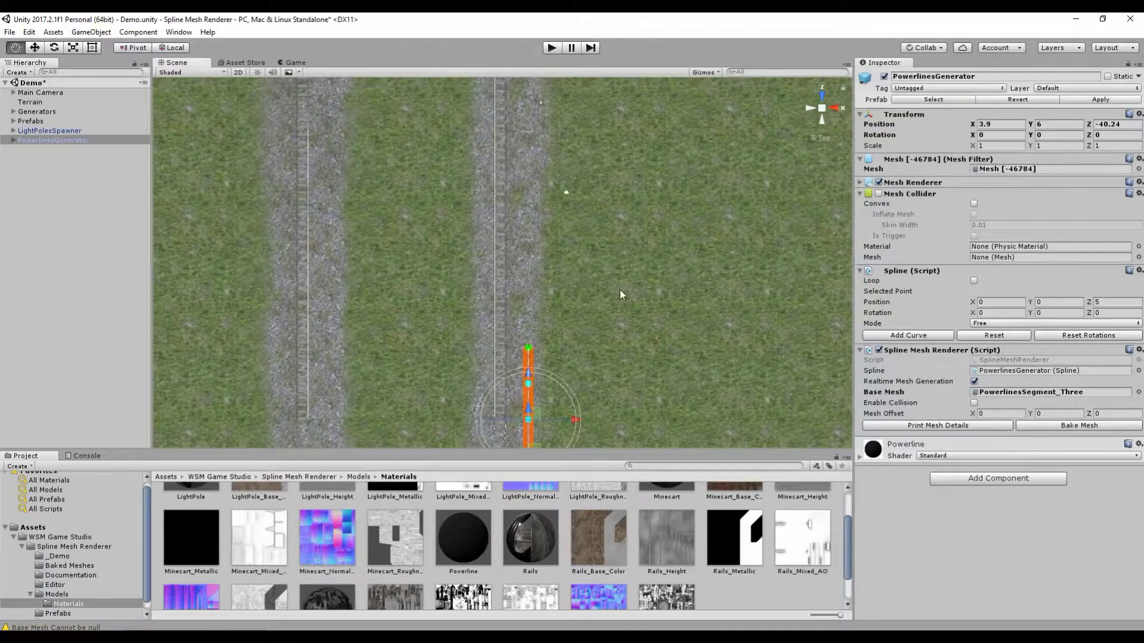
{"action": "left_click", "coordinate": [911, 336]}
{"action": "left_click", "coordinate": [911, 336]}
{"action": "scroll", "coordinate": [552, 161], "scroll_direction": "down", "scroll_amount": 4}
{"action": "middle_click_drag", "start_coordinate": [592, 255], "coordinate": [625, 429]}
{"action": "left_click", "coordinate": [912, 336]}
{"action": "left_click", "coordinate": [911, 336]}
Move the power line spline's end point onto the last light pole, at about X -10.01, Z 75.84.
{"action": "scroll", "coordinate": [582, 184], "scroll_direction": "up", "scroll_amount": 12}
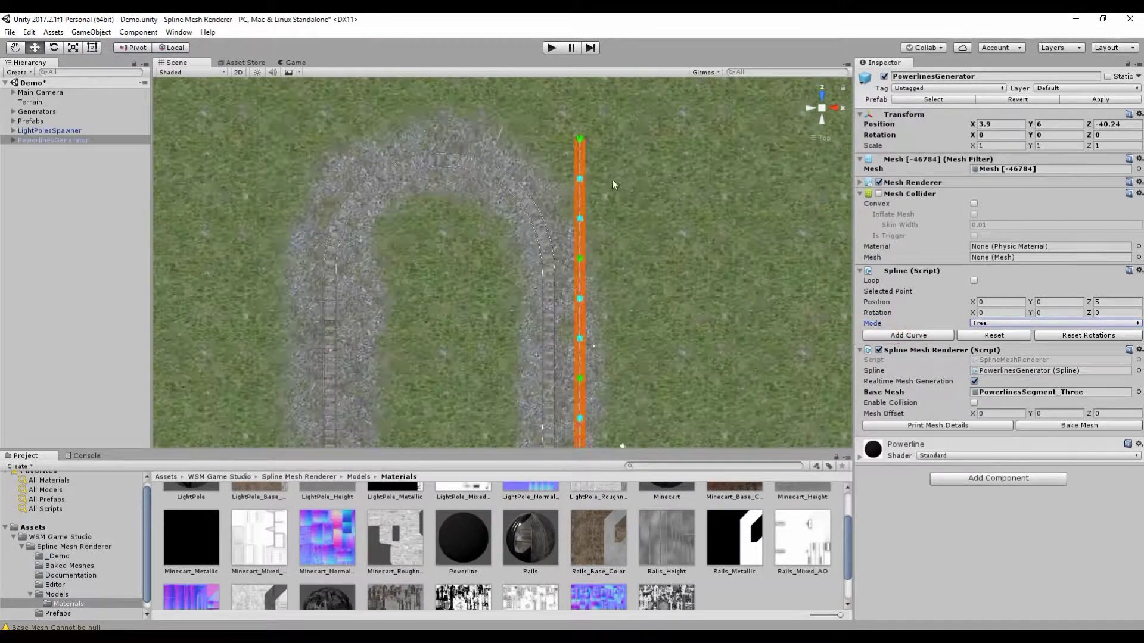
{"action": "middle_click_drag", "start_coordinate": [582, 183], "coordinate": [554, 274]}
{"action": "left_click", "coordinate": [584, 197]}
{"action": "left_click_drag", "start_coordinate": [632, 198], "coordinate": [438, 197]}
{"action": "scroll", "coordinate": [441, 198], "scroll_direction": "up", "scroll_amount": 6}
{"action": "middle_click_drag", "start_coordinate": [441, 198], "coordinate": [524, 249]}
{"action": "left_click_drag", "start_coordinate": [485, 177], "coordinate": [485, 157]}
{"action": "left_click_drag", "start_coordinate": [524, 202], "coordinate": [528, 202]}
Adjust the control points of the spline's final curve along X to shape the power lines toward the last pole.
{"action": "middle_click_drag", "start_coordinate": [527, 202], "coordinate": [467, 153]}
{"action": "left_click", "coordinate": [421, 273]}
{"action": "left_click_drag", "start_coordinate": [465, 273], "coordinate": [552, 258]}
{"action": "scroll", "coordinate": [552, 259], "scroll_direction": "down", "scroll_amount": 5}
{"action": "left_click", "coordinate": [574, 330]}
{"action": "left_click_drag", "start_coordinate": [617, 331], "coordinate": [585, 330]}
{"action": "scroll", "coordinate": [465, 197], "scroll_direction": "up", "scroll_amount": 10}
{"action": "middle_click_drag", "start_coordinate": [370, 119], "coordinate": [477, 262]}
{"action": "left_click", "coordinate": [458, 247]}
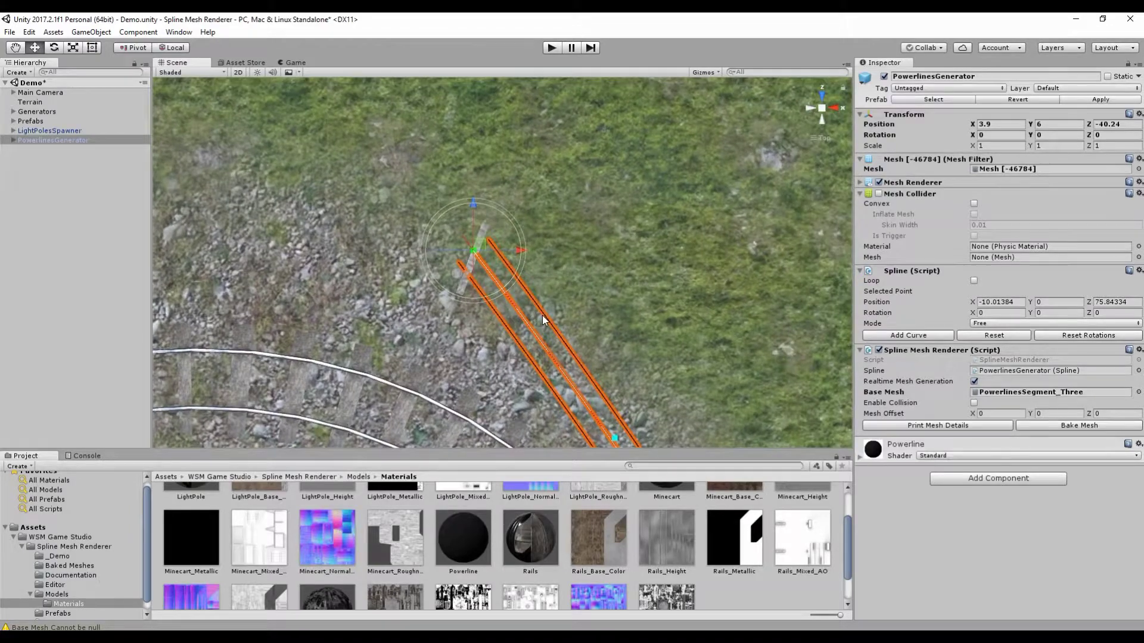
Examine how the power lines meet the last light pole's crossarm from above and from the side.
{"action": "scroll", "coordinate": [541, 312], "scroll_direction": "down", "scroll_amount": 6}
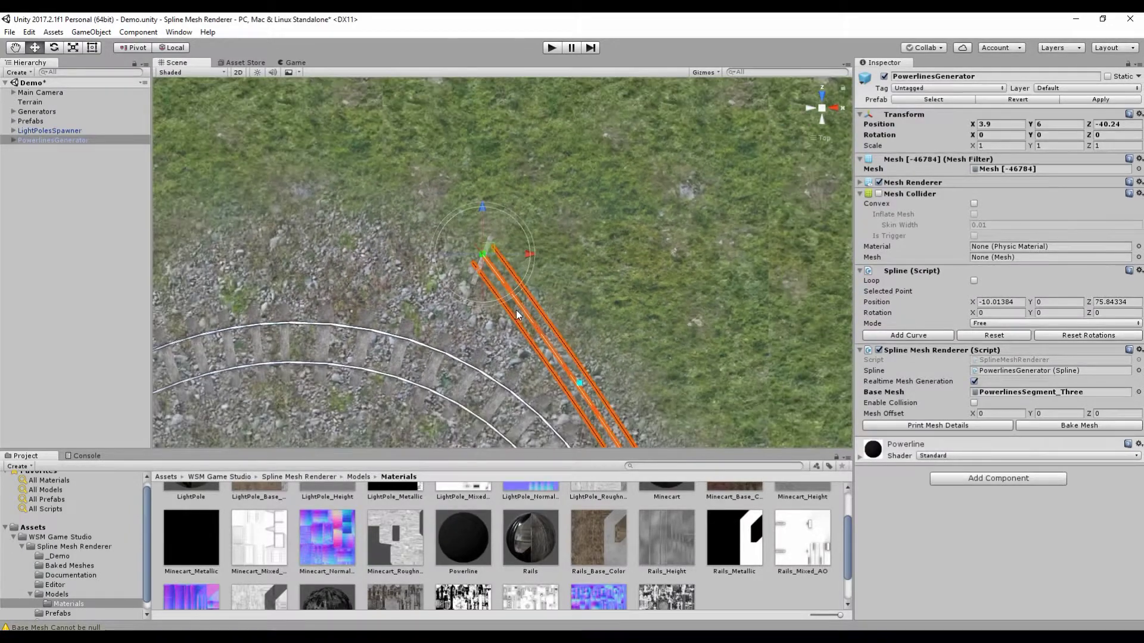
{"action": "middle_click_drag", "start_coordinate": [589, 329], "coordinate": [607, 357]}
{"action": "scroll", "coordinate": [552, 316], "scroll_direction": "up", "scroll_amount": 6}
{"action": "middle_click_drag", "start_coordinate": [552, 325], "coordinate": [550, 282]}
{"action": "scroll", "coordinate": [616, 311], "scroll_direction": "up", "scroll_amount": 4}
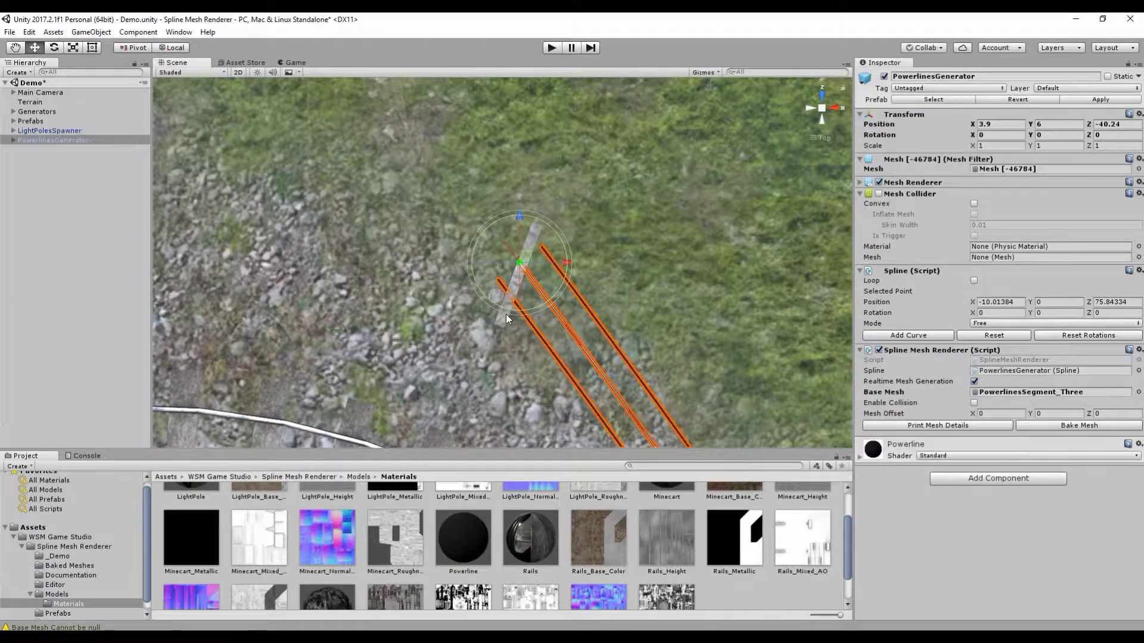
{"action": "left_click_drag", "start_coordinate": [506, 313], "coordinate": [398, 240], "text": "alt"}
{"action": "middle_click_drag", "start_coordinate": [502, 384], "coordinate": [412, 238]}
{"action": "left_click_drag", "start_coordinate": [606, 326], "coordinate": [346, 233], "text": "alt"}
{"action": "middle_click_drag", "start_coordinate": [440, 257], "coordinate": [461, 216]}
Rotate the end point of the LightPolesSpawner spline to about 26.98° around Y and respawn the light poles.
{"action": "left_click", "coordinate": [49, 128]}
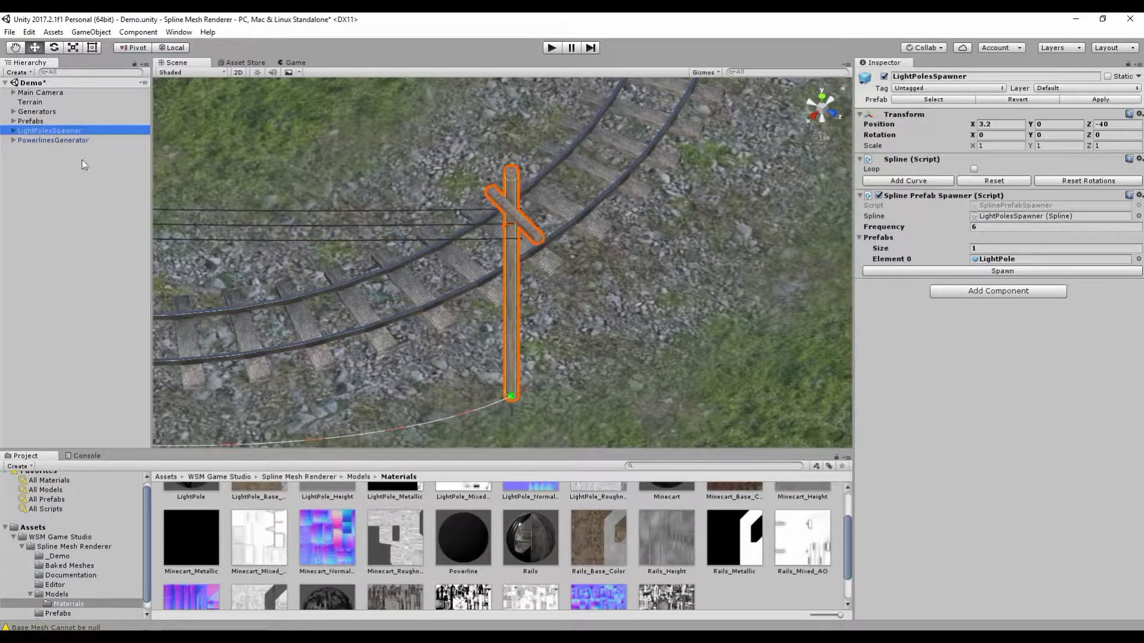
{"action": "scroll", "coordinate": [491, 338], "scroll_direction": "down", "scroll_amount": 3}
{"action": "scroll", "coordinate": [492, 334], "scroll_direction": "up", "scroll_amount": 4}
{"action": "middle_click_drag", "start_coordinate": [505, 349], "coordinate": [496, 305]}
{"action": "left_click", "coordinate": [502, 359]}
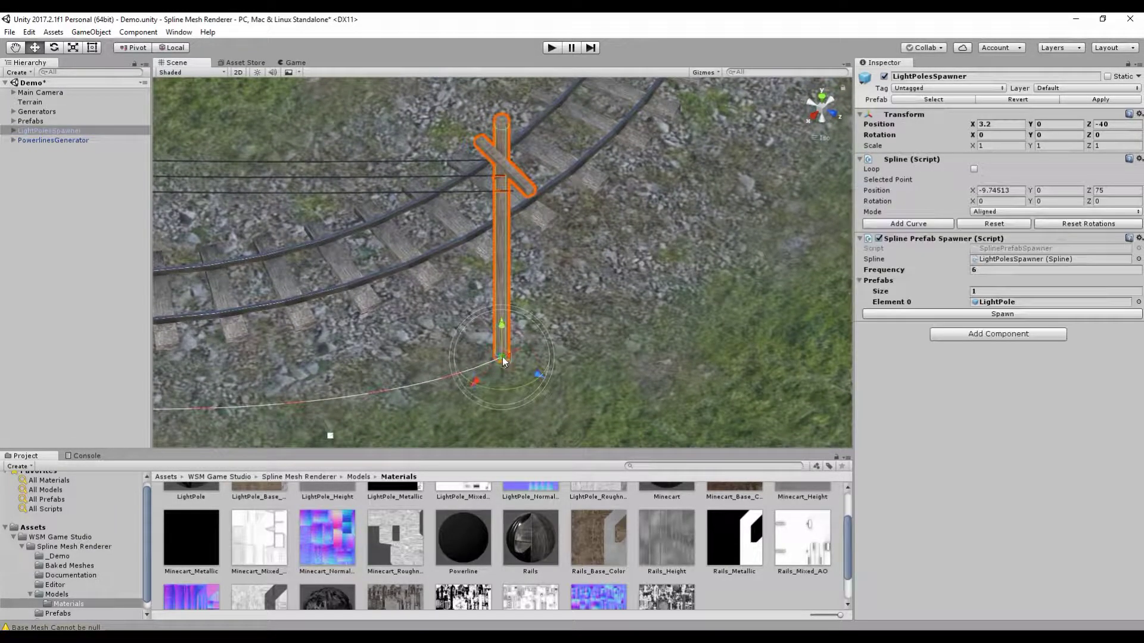
{"action": "left_click_drag", "start_coordinate": [502, 357], "coordinate": [585, 306], "text": "alt"}
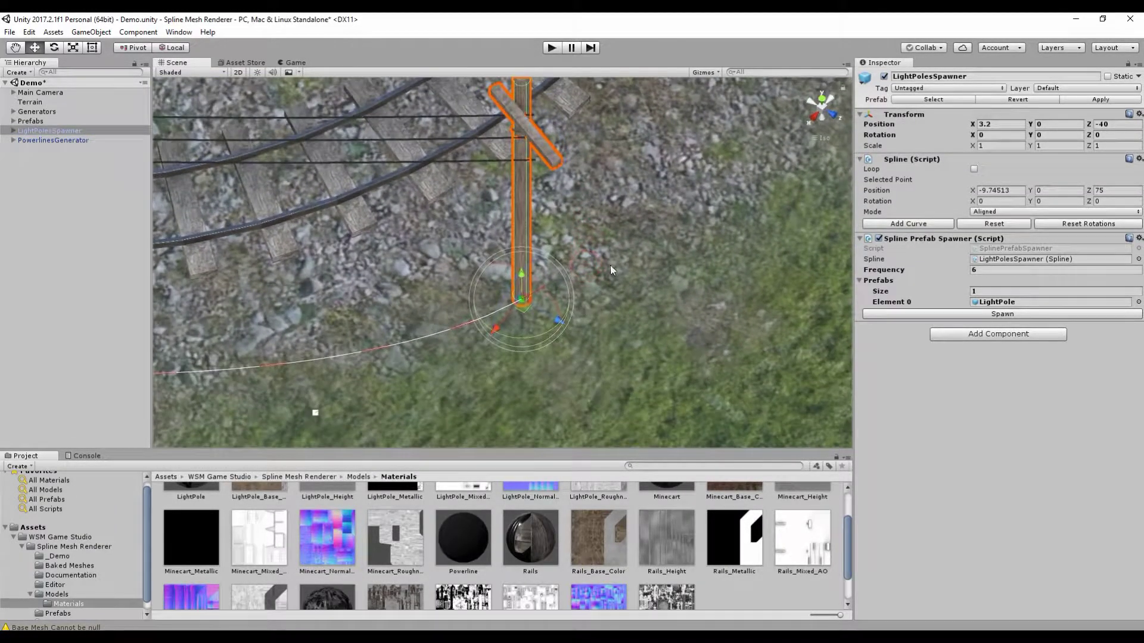
{"action": "left_click", "coordinate": [822, 98]}
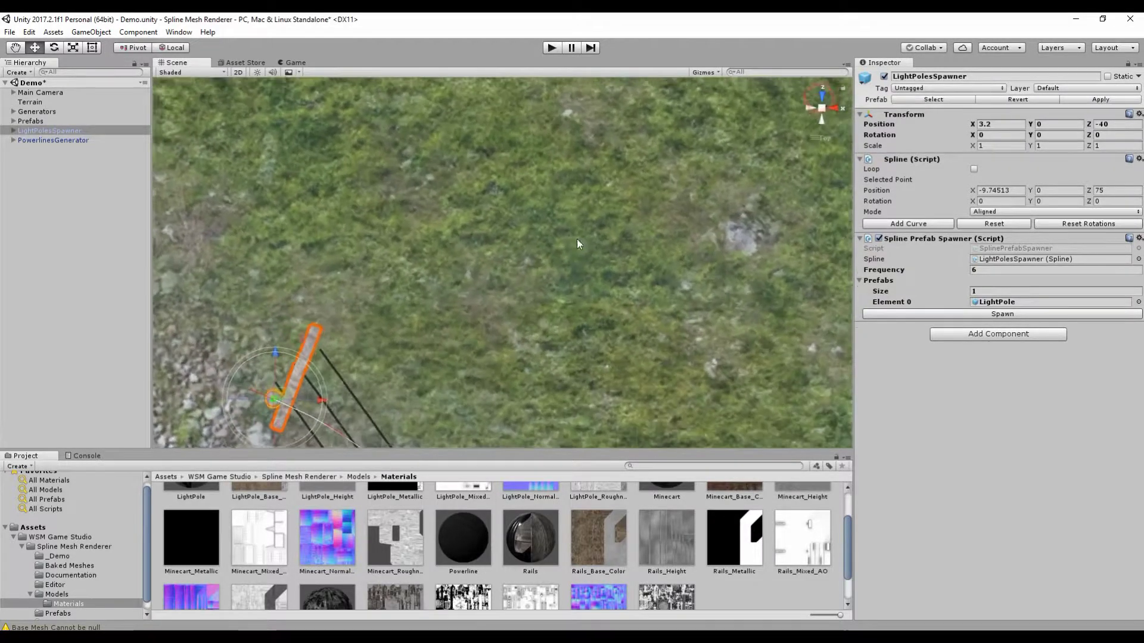
{"action": "middle_click_drag", "start_coordinate": [387, 329], "coordinate": [463, 200]}
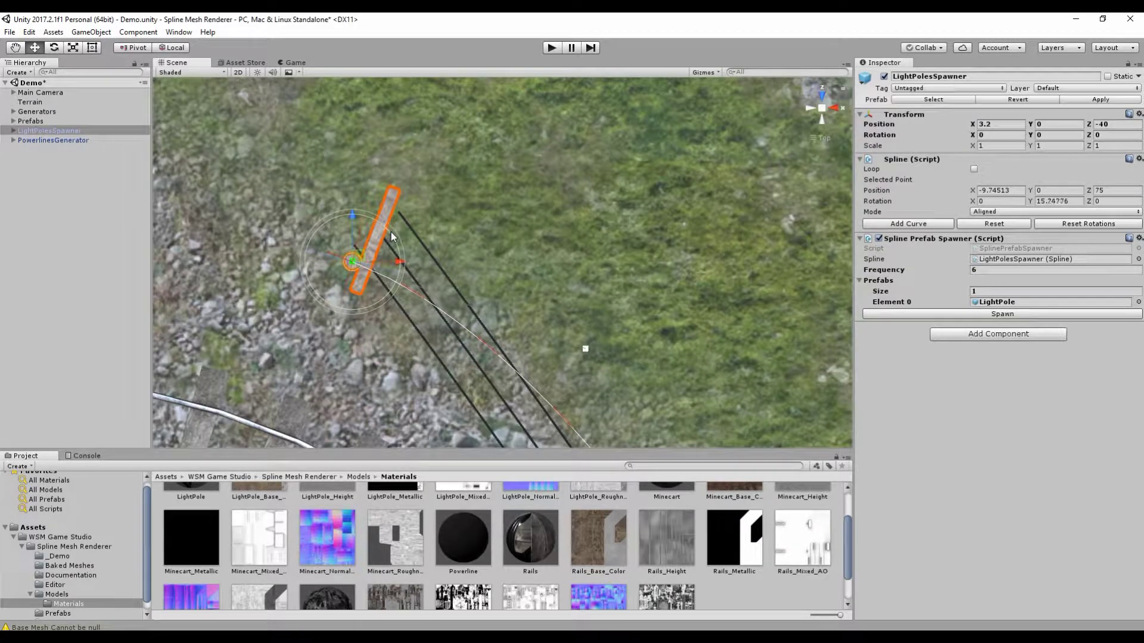
{"action": "left_click", "coordinate": [1004, 314]}
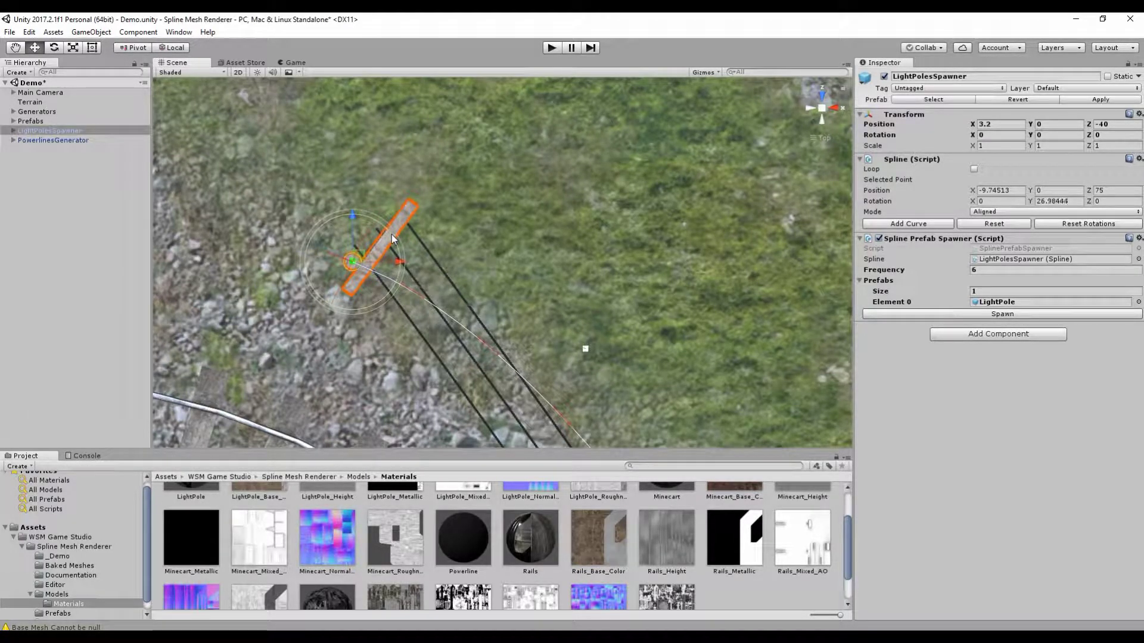
{"action": "left_click", "coordinate": [1021, 313]}
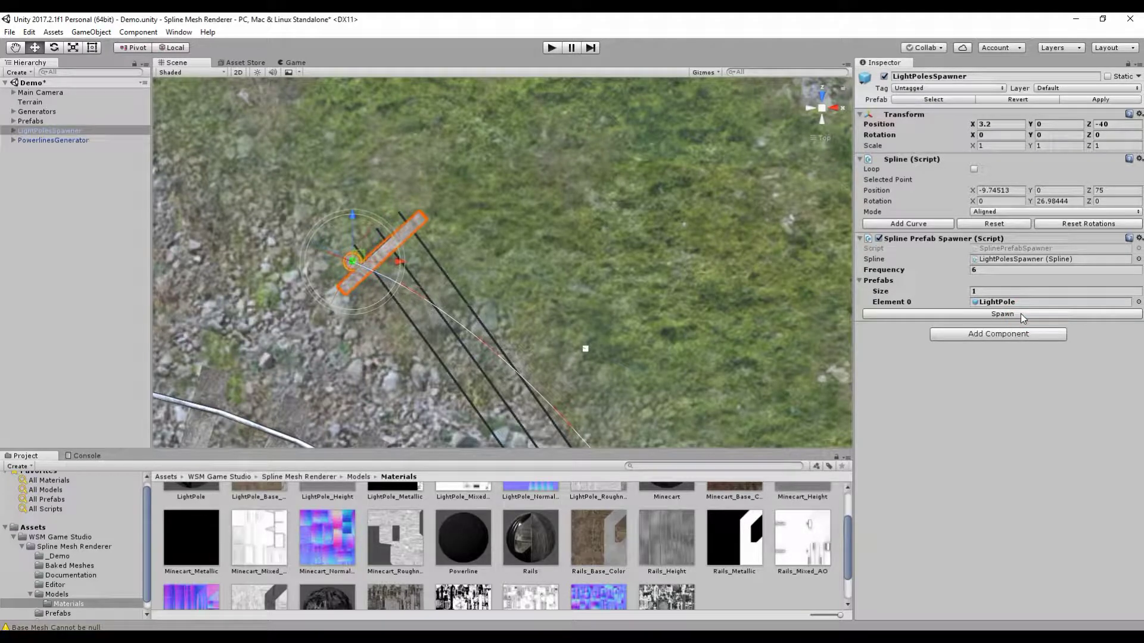
Move the PowerlinesGenerator spline's end point onto the rotated last pole's crossarm, at about X -9.86, Z 75.49.
{"action": "scroll", "coordinate": [445, 282], "scroll_direction": "down", "scroll_amount": 4}
{"action": "left_click", "coordinate": [49, 140]}
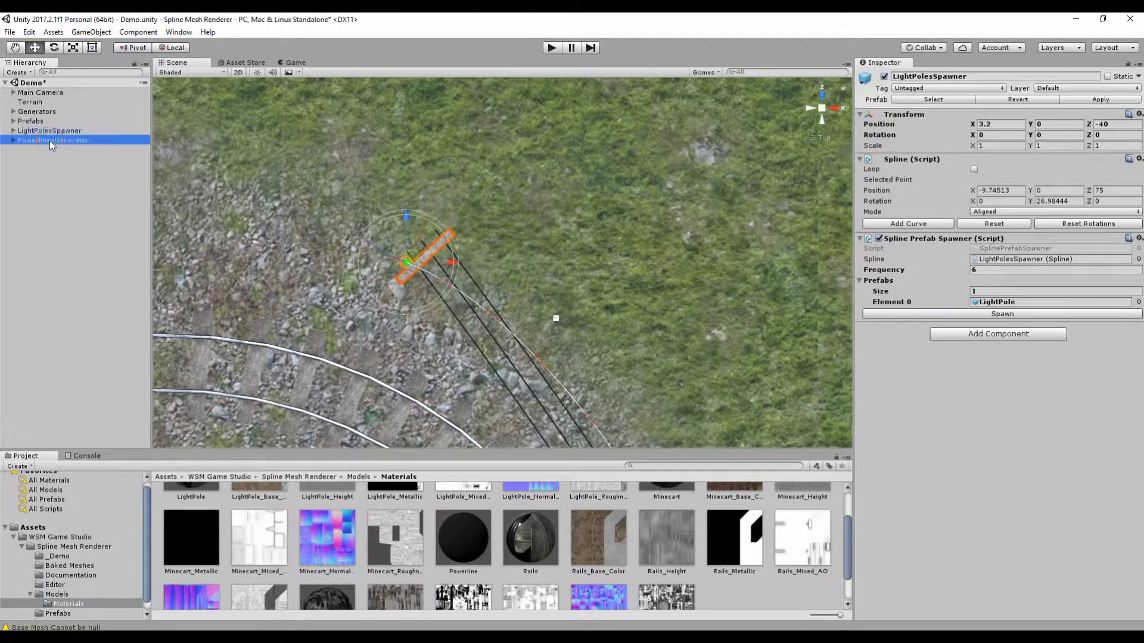
{"action": "key", "text": "f"}
{"action": "left_click", "coordinate": [398, 236]}
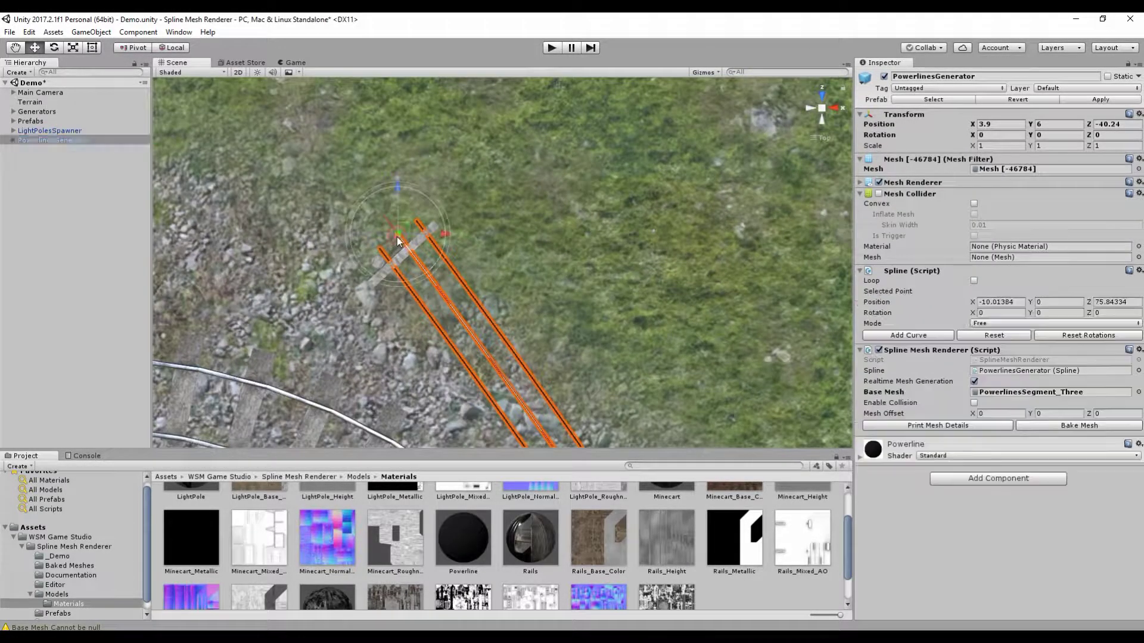
{"action": "left_click_drag", "start_coordinate": [399, 189], "coordinate": [407, 201]}
{"action": "left_click_drag", "start_coordinate": [443, 245], "coordinate": [450, 249]}
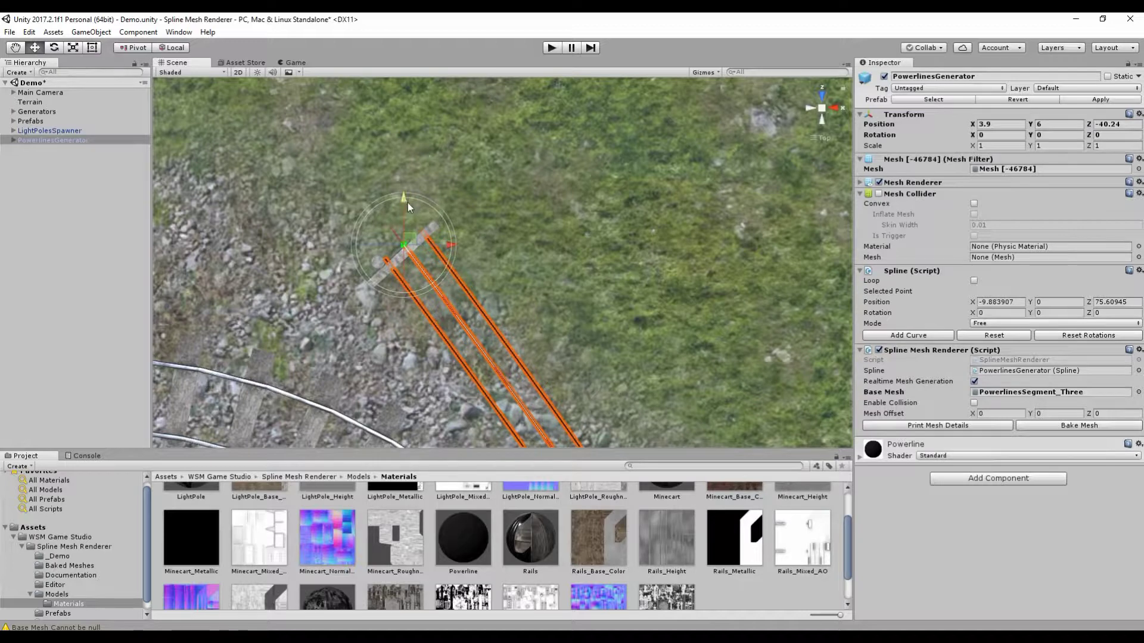
{"action": "left_click_drag", "start_coordinate": [408, 202], "coordinate": [414, 208]}
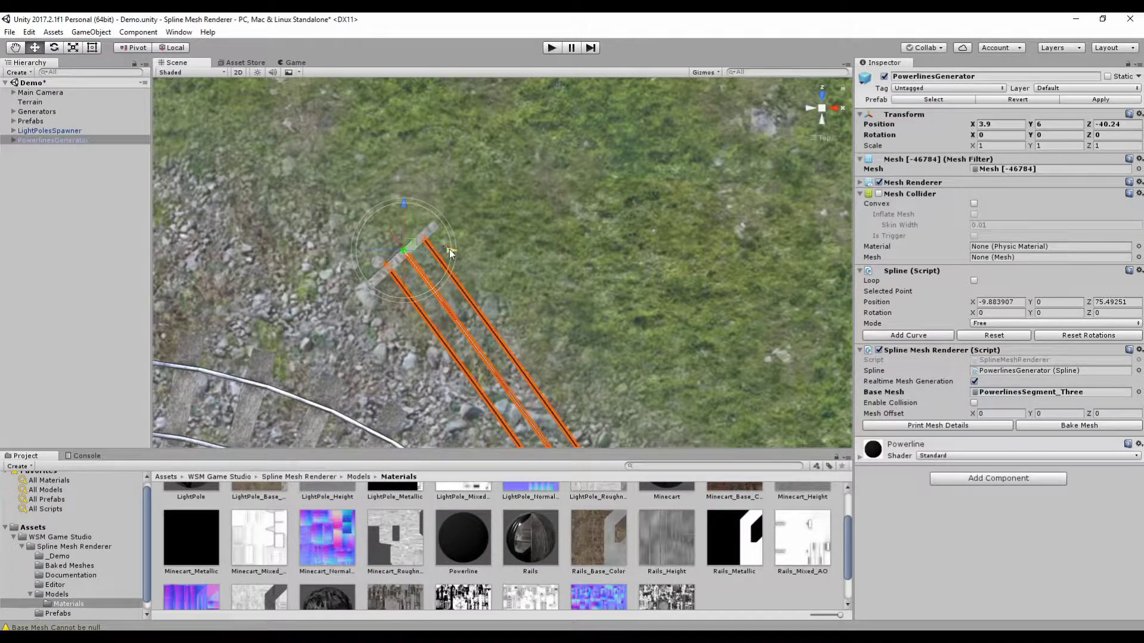
{"action": "left_click_drag", "start_coordinate": [449, 249], "coordinate": [450, 249]}
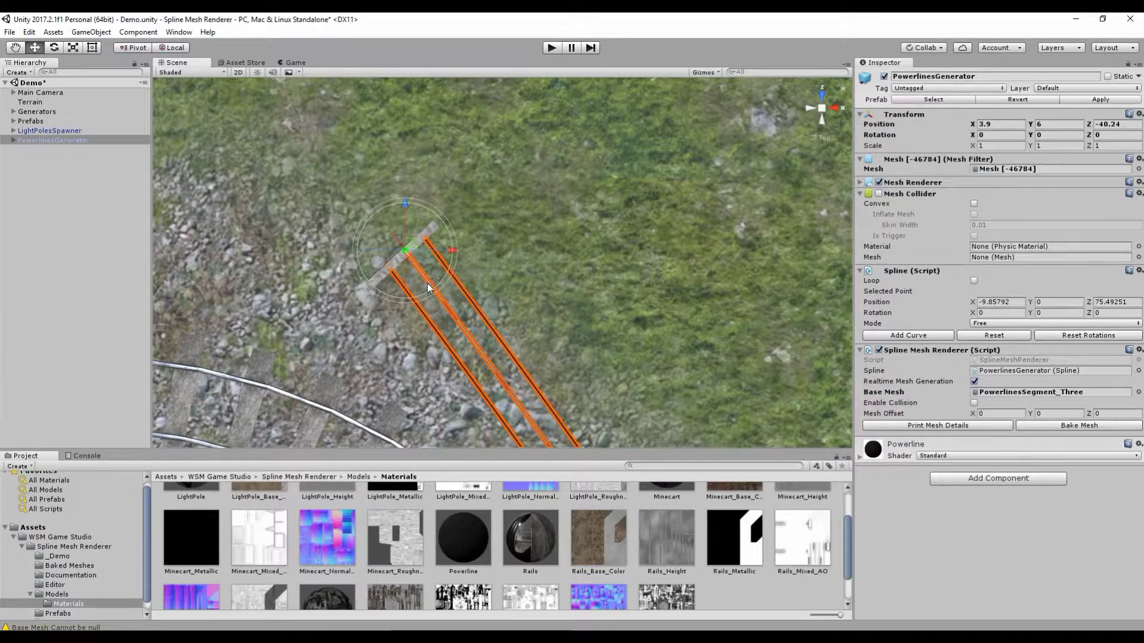
Examine the power lines along the whole row of light poles from above and from the side.
{"action": "scroll", "coordinate": [428, 284], "scroll_direction": "down", "scroll_amount": 3}
{"action": "scroll", "coordinate": [427, 284], "scroll_direction": "down", "scroll_amount": 5}
{"action": "middle_click_drag", "start_coordinate": [546, 377], "coordinate": [398, 195]}
{"action": "scroll", "coordinate": [398, 195], "scroll_direction": "down", "scroll_amount": 4}
{"action": "middle_click_drag", "start_coordinate": [507, 332], "coordinate": [444, 230]}
{"action": "left_click_drag", "start_coordinate": [581, 326], "coordinate": [467, 261], "text": "alt"}
{"action": "scroll", "coordinate": [466, 261], "scroll_direction": "down", "scroll_amount": 5}
{"action": "middle_click_drag", "start_coordinate": [385, 302], "coordinate": [662, 302]}
{"action": "left_click_drag", "start_coordinate": [292, 262], "coordinate": [404, 335], "text": "alt"}
{"action": "left_click", "coordinate": [510, 347]}
{"action": "scroll", "coordinate": [581, 351], "scroll_direction": "up", "scroll_amount": 5}
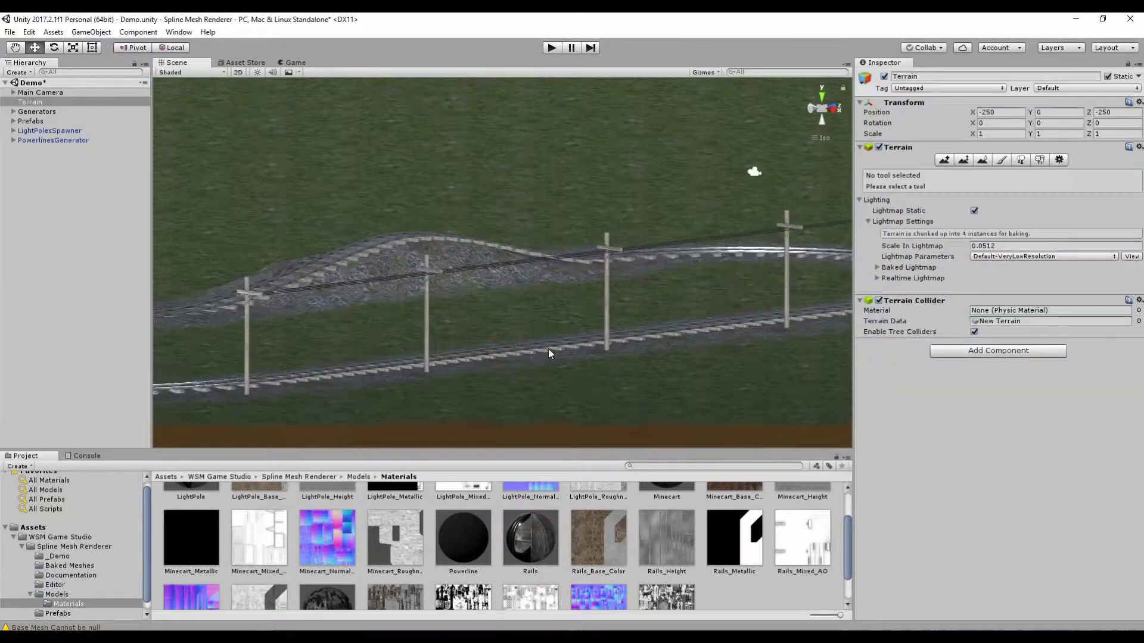
{"action": "left_click_drag", "start_coordinate": [581, 356], "coordinate": [265, 257], "text": "alt"}
Lower both middle control points of the power lines' first span to make it sag, the second to about Y -0.76.
{"action": "left_click", "coordinate": [43, 140]}
{"action": "scroll", "coordinate": [485, 357], "scroll_direction": "up", "scroll_amount": 3}
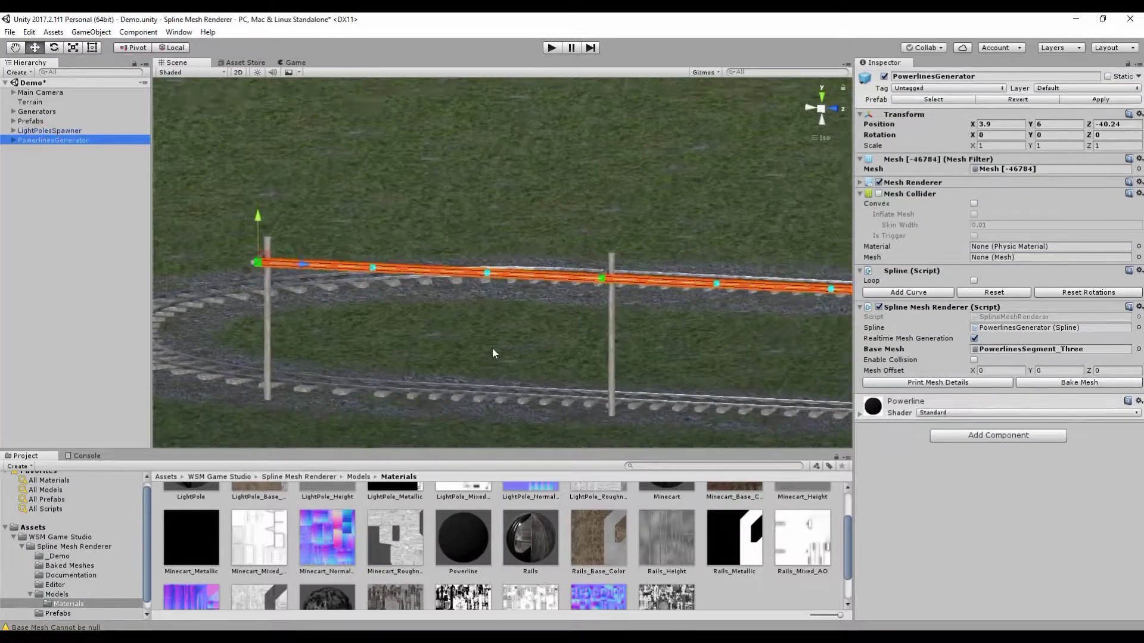
{"action": "middle_click_drag", "start_coordinate": [492, 348], "coordinate": [534, 344]}
{"action": "mouse_move", "coordinate": [534, 345]}
{"action": "left_mouse_down", "text": "alt"}
{"action": "mouse_move", "coordinate": [539, 331]}
{"action": "mouse_move", "coordinate": [551, 338]}
{"action": "left_mouse_up", "text": "alt"}
{"action": "left_click", "coordinate": [485, 238]}
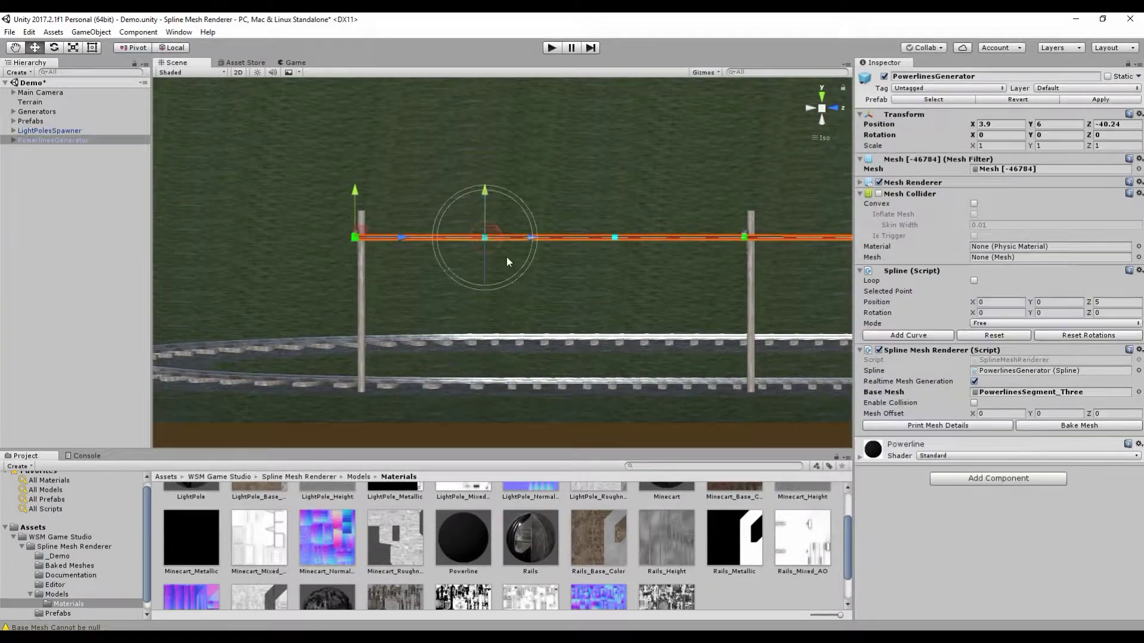
{"action": "left_click_drag", "start_coordinate": [487, 193], "coordinate": [492, 215]}
{"action": "left_click", "coordinate": [614, 238]}
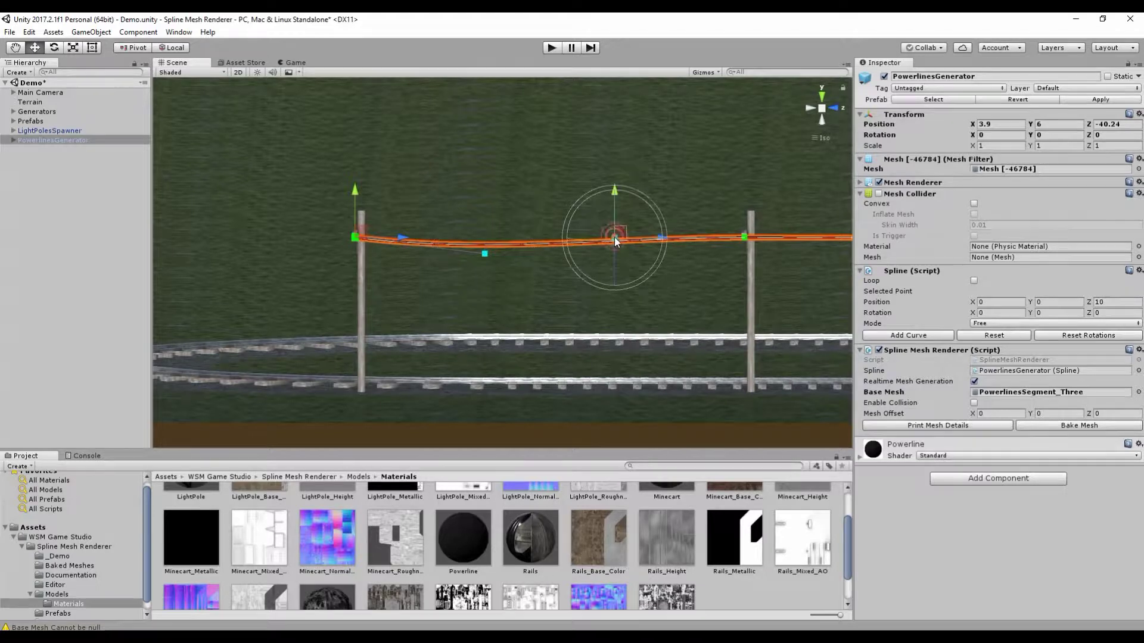
{"action": "left_click_drag", "start_coordinate": [622, 210], "coordinate": [623, 216]}
{"action": "middle_click_drag", "start_coordinate": [616, 321], "coordinate": [602, 352]}
{"action": "mouse_move", "coordinate": [601, 351]}
{"action": "right_mouse_down"}
{"action": "mouse_move", "coordinate": [580, 342]}
{"action": "mouse_move", "coordinate": [588, 370]}
{"action": "right_mouse_up"}
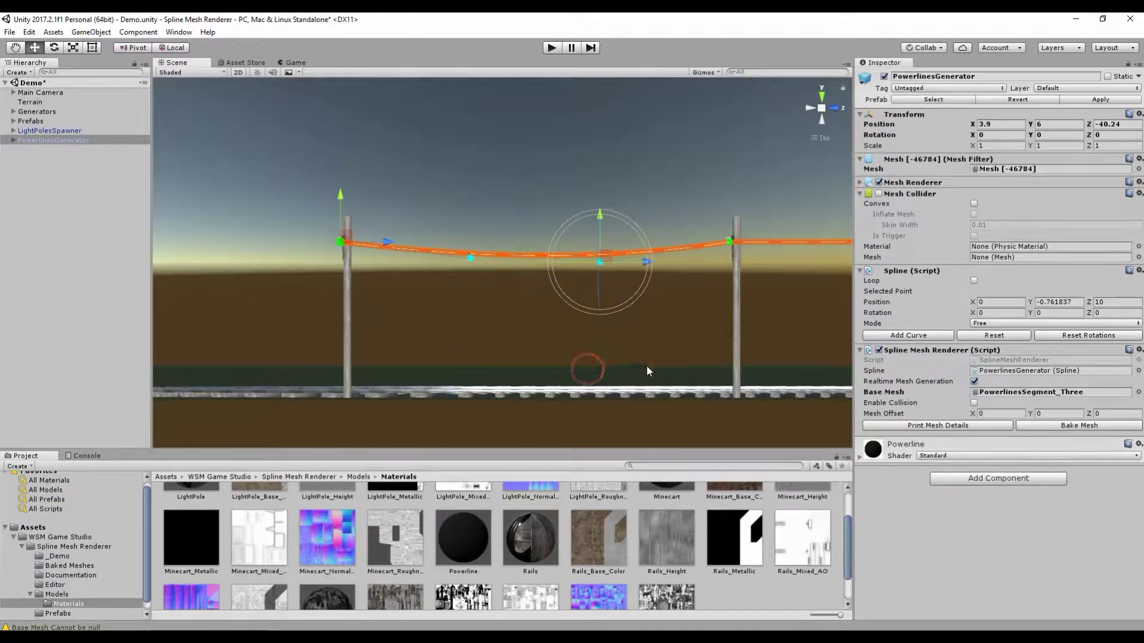
Lower the two middle control points of the second power line span so it sags like the first span.
{"action": "left_click", "coordinate": [620, 345]}
{"action": "left_click_drag", "start_coordinate": [621, 346], "coordinate": [674, 362], "text": "alt"}
{"action": "left_click", "coordinate": [505, 281]}
{"action": "scroll", "coordinate": [506, 286], "scroll_direction": "down", "scroll_amount": 3}
{"action": "left_click_drag", "start_coordinate": [506, 286], "coordinate": [525, 265], "text": "alt"}
{"action": "left_click", "coordinate": [547, 240]}
{"action": "left_click_drag", "start_coordinate": [548, 194], "coordinate": [549, 213]}
{"action": "left_click", "coordinate": [661, 239]}
{"action": "left_click_drag", "start_coordinate": [660, 194], "coordinate": [659, 211]}
Lower both middle control points of the third power line span to make it sag, the second to about Y -0.68.
{"action": "middle_click_drag", "start_coordinate": [764, 272], "coordinate": [496, 277]}
{"action": "left_click_drag", "start_coordinate": [496, 278], "coordinate": [490, 304], "text": "alt"}
{"action": "left_click", "coordinate": [572, 273]}
{"action": "left_click_drag", "start_coordinate": [574, 234], "coordinate": [574, 249]}
{"action": "left_click", "coordinate": [703, 273]}
{"action": "left_click_drag", "start_coordinate": [707, 240], "coordinate": [707, 255]}
Lower both middle control points of the fourth power line span to make it sag, the first to about Y -0.64.
{"action": "middle_click_drag", "start_coordinate": [816, 268], "coordinate": [433, 237]}
{"action": "left_click", "coordinate": [581, 243]}
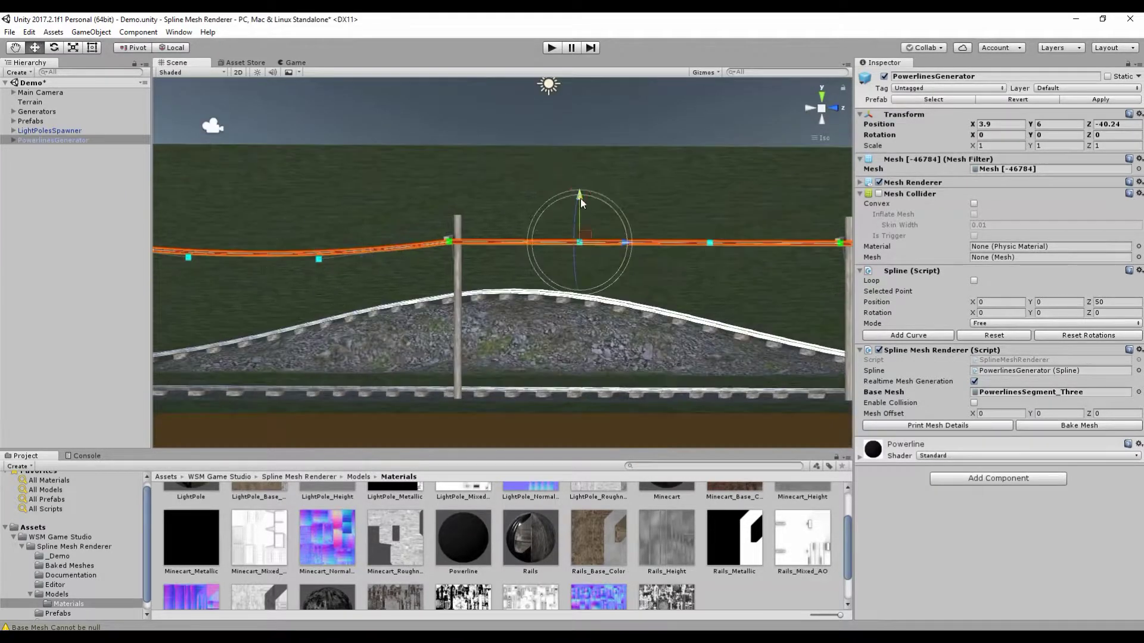
{"action": "left_click_drag", "start_coordinate": [581, 207], "coordinate": [582, 221]}
{"action": "left_click", "coordinate": [710, 242]}
{"action": "left_click_drag", "start_coordinate": [714, 198], "coordinate": [713, 213]}
Lower both middle control points of the final power line span to make it sag, the second to about Y -0.84.
{"action": "middle_click_drag", "start_coordinate": [799, 241], "coordinate": [339, 205]}
{"action": "left_click", "coordinate": [520, 210]}
{"action": "left_click", "coordinate": [684, 205]}
{"action": "left_click_drag", "start_coordinate": [685, 206], "coordinate": [578, 261], "text": "alt"}
{"action": "middle_click_drag", "start_coordinate": [579, 261], "coordinate": [583, 270]}
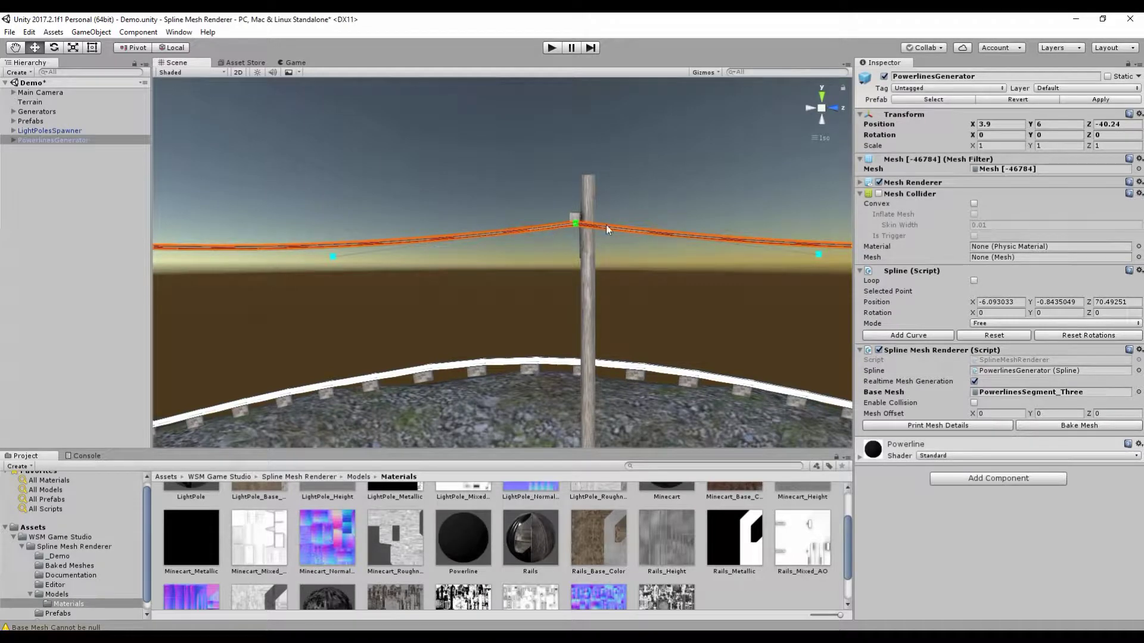
Examine how the sagging power lines meet the light poles from the side and along the whole row.
{"action": "scroll", "coordinate": [715, 293], "scroll_direction": "down", "scroll_amount": 6}
{"action": "middle_click_drag", "start_coordinate": [635, 308], "coordinate": [650, 311]}
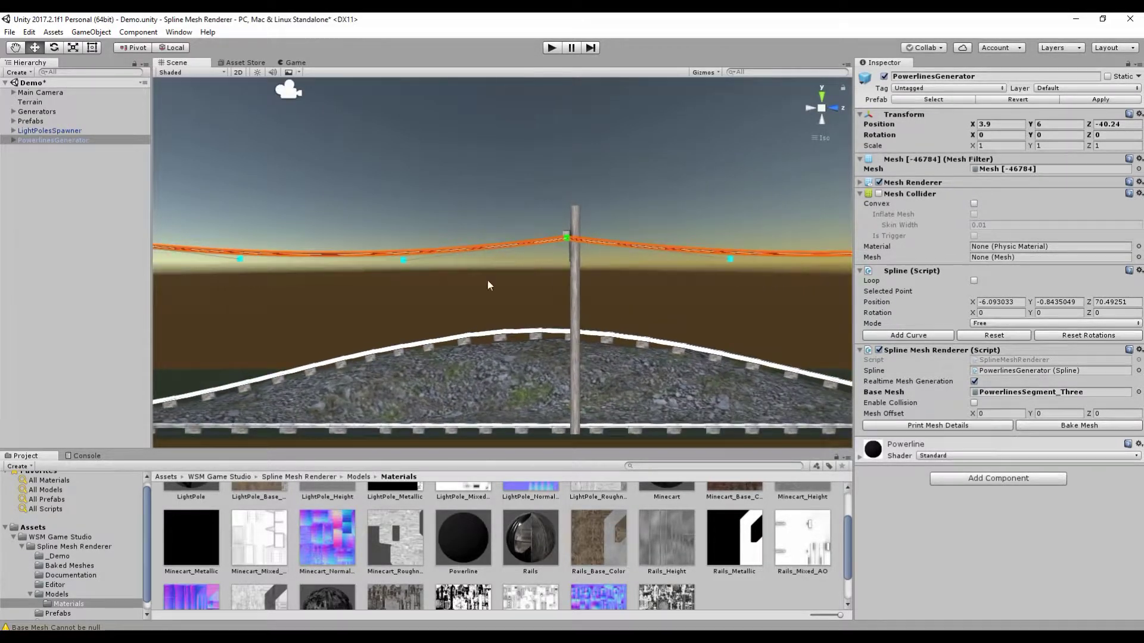
{"action": "left_click", "coordinate": [400, 260]}
{"action": "scroll", "coordinate": [420, 266], "scroll_direction": "up", "scroll_amount": 2}
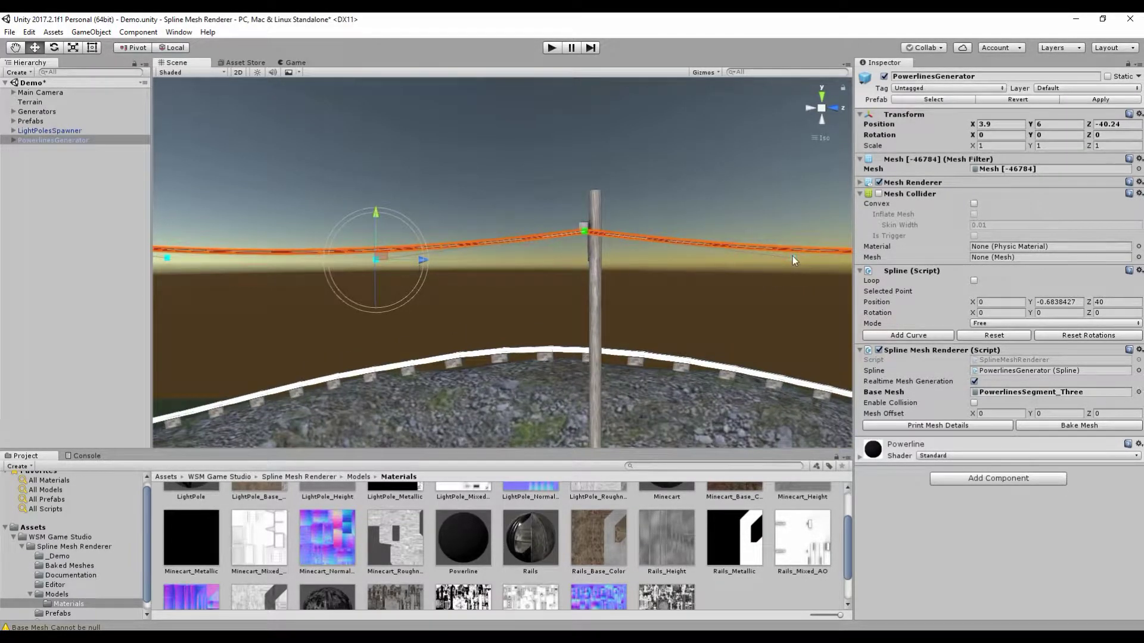
{"action": "left_click", "coordinate": [792, 260]}
{"action": "scroll", "coordinate": [585, 285], "scroll_direction": "down", "scroll_amount": 3}
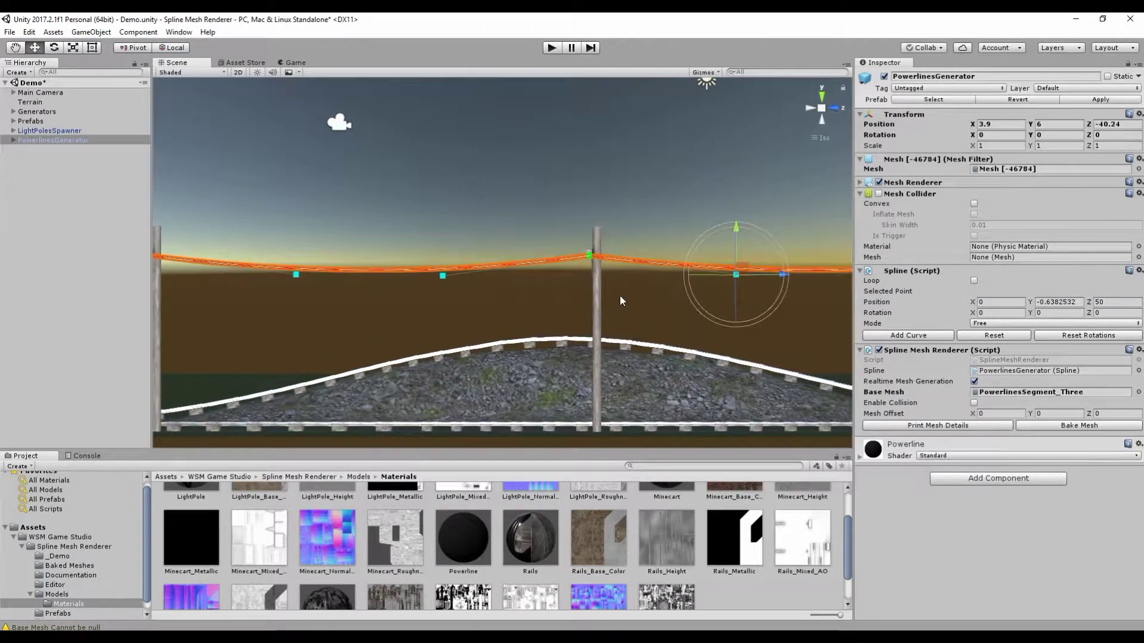
{"action": "scroll", "coordinate": [622, 295], "scroll_direction": "up", "scroll_amount": 3}
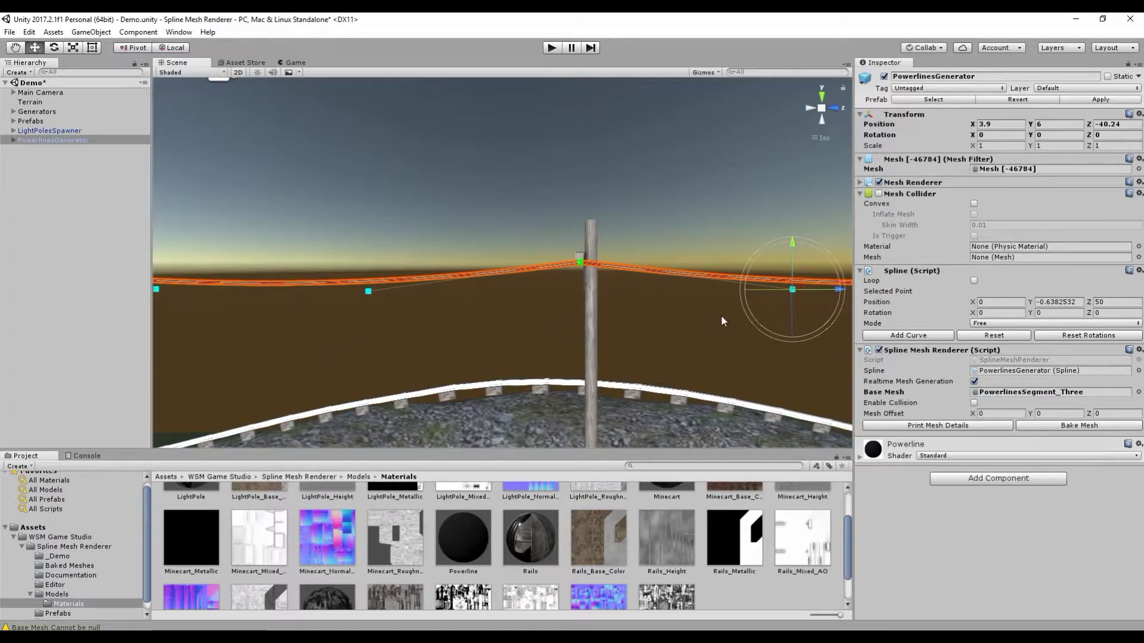
{"action": "scroll", "coordinate": [586, 288], "scroll_direction": "down", "scroll_amount": 5}
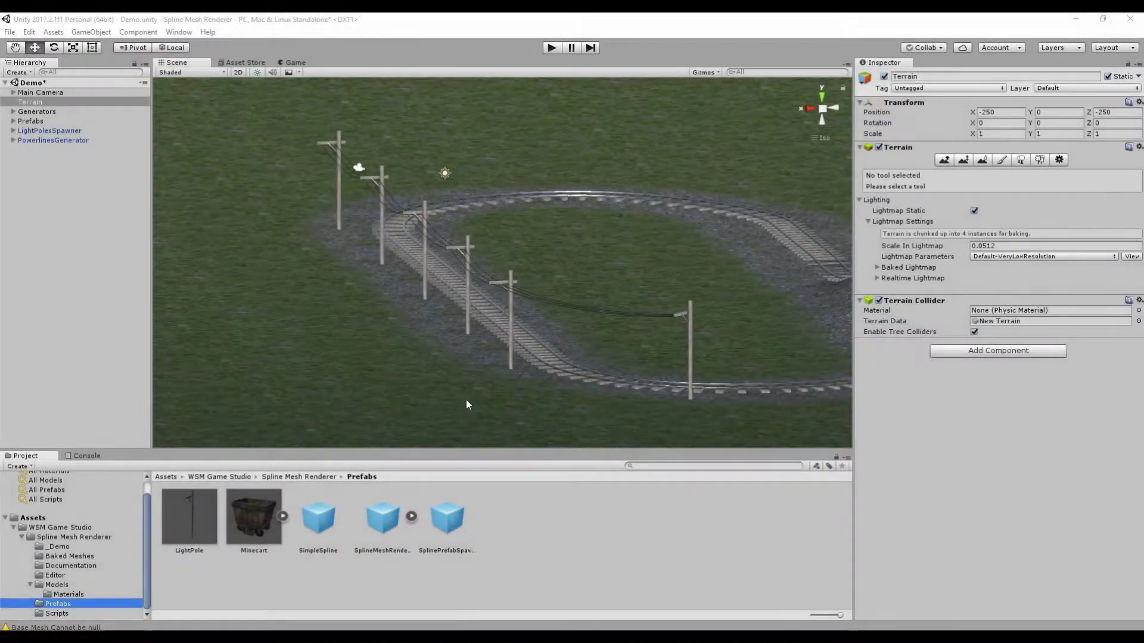
{"action": "scroll", "coordinate": [457, 377], "scroll_direction": "up", "scroll_amount": 4}
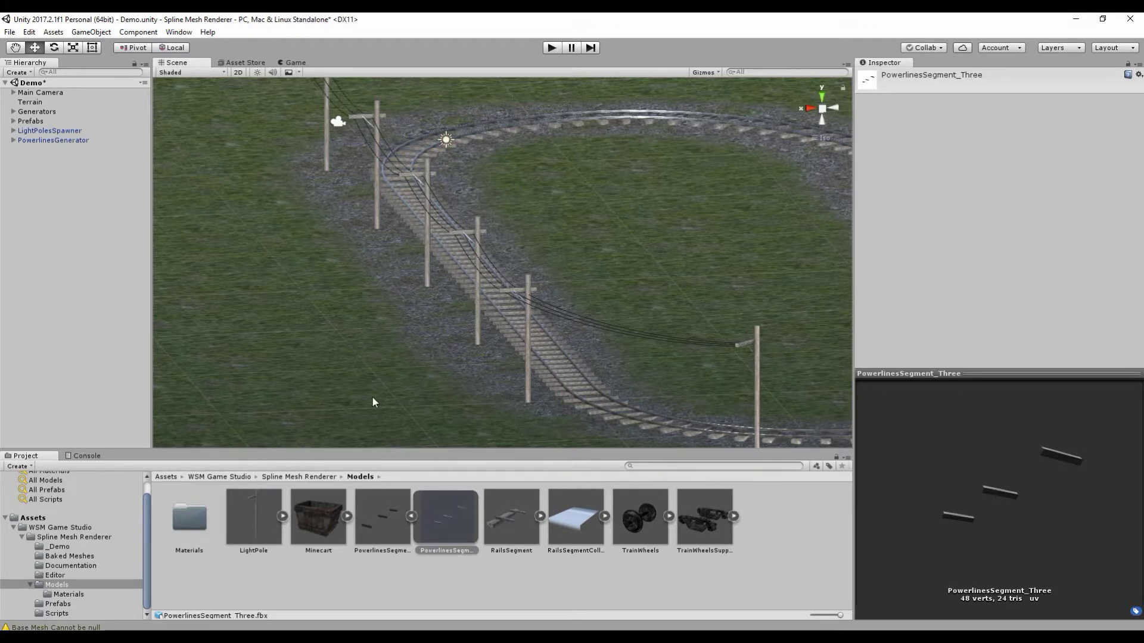
{"action": "scroll", "coordinate": [373, 397], "scroll_direction": "down", "scroll_amount": 2}
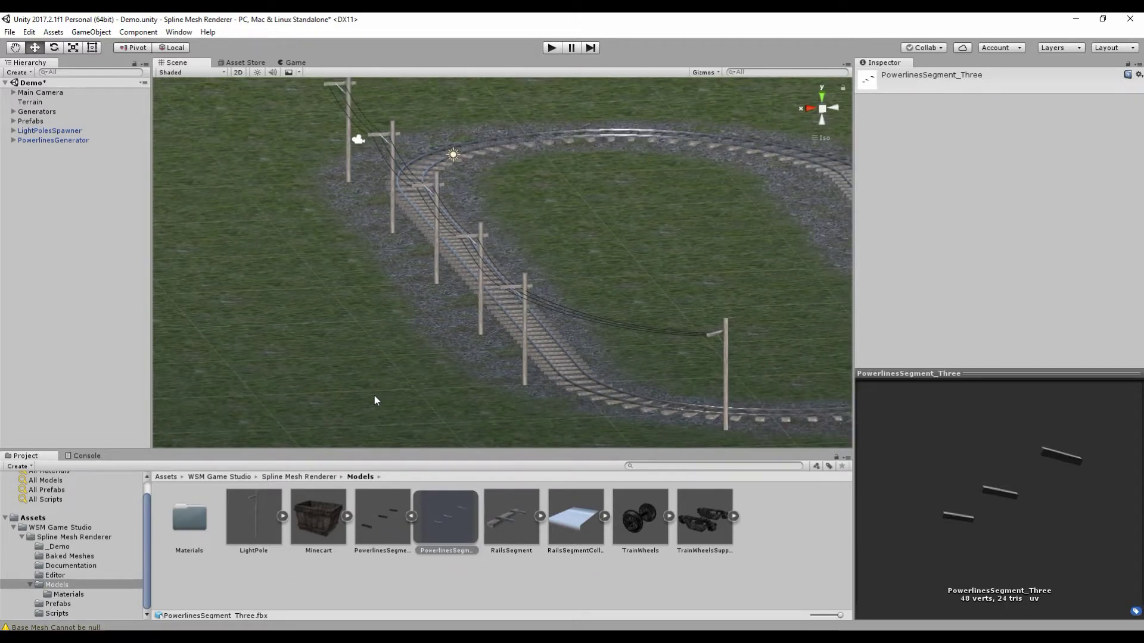